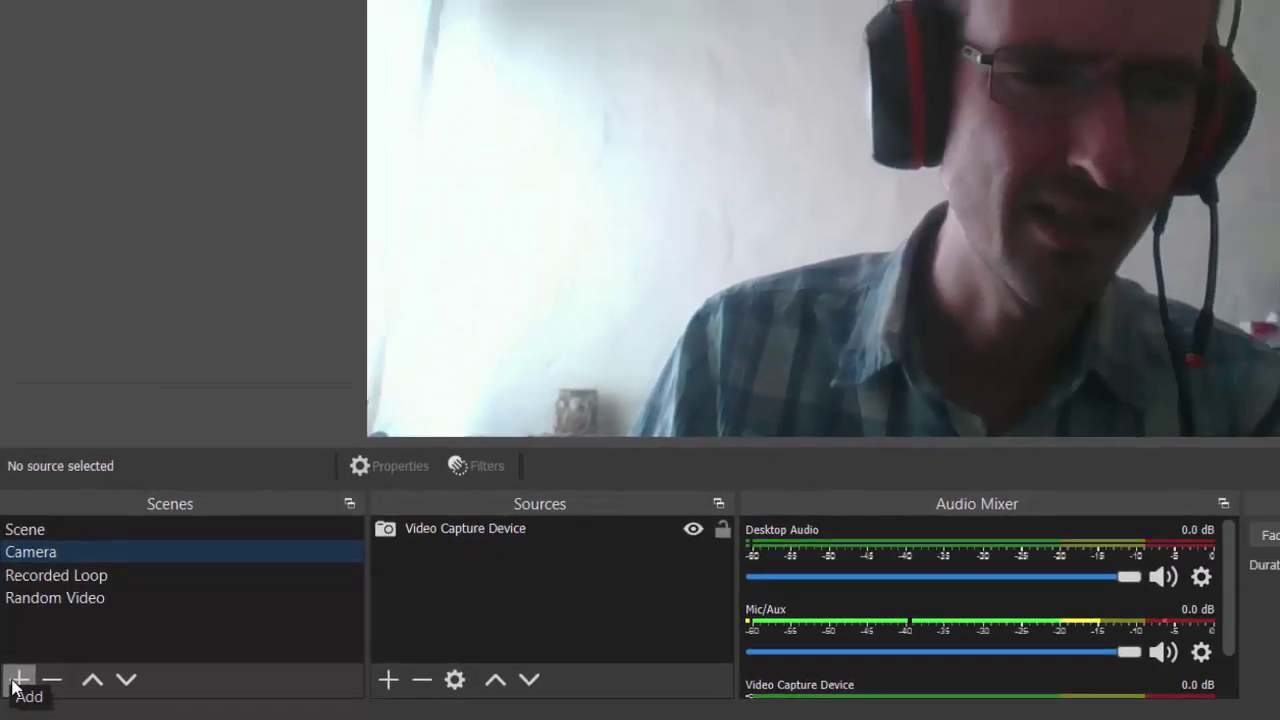
Add a new scene and replace its default name with 'Live Feed'
click(14, 676)
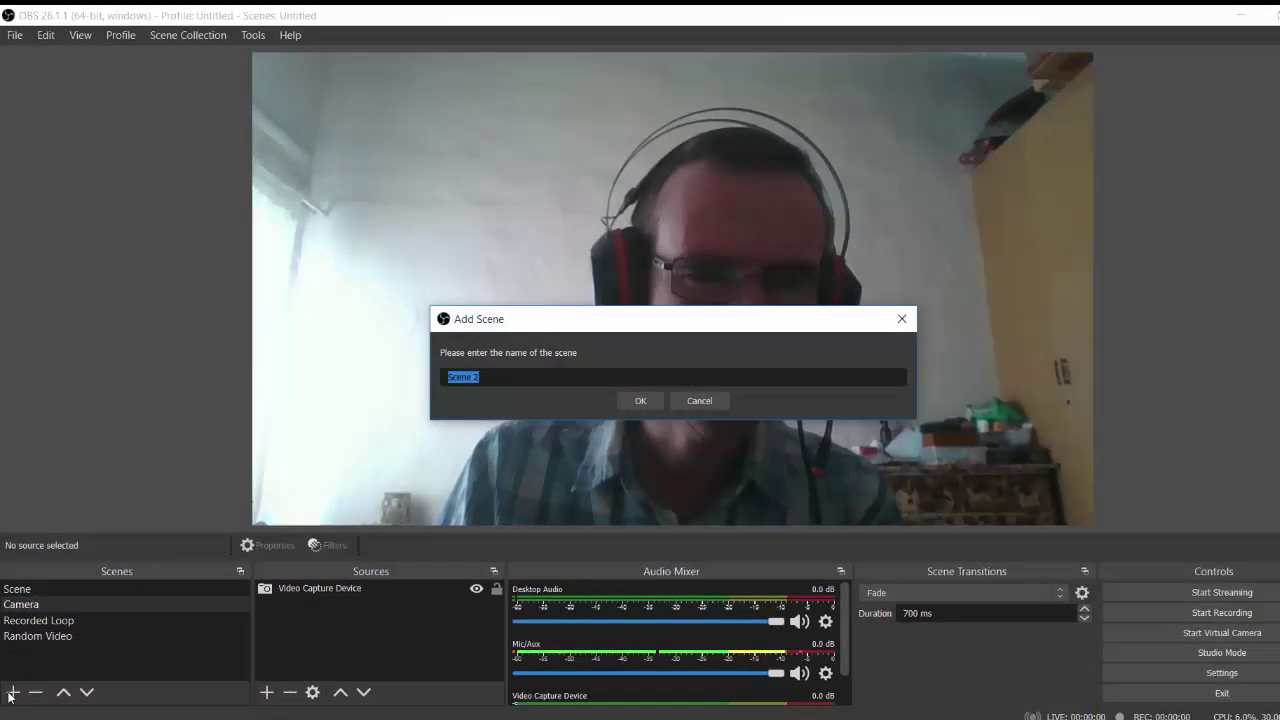
click(478, 377)
drag(478, 377, 429, 380)
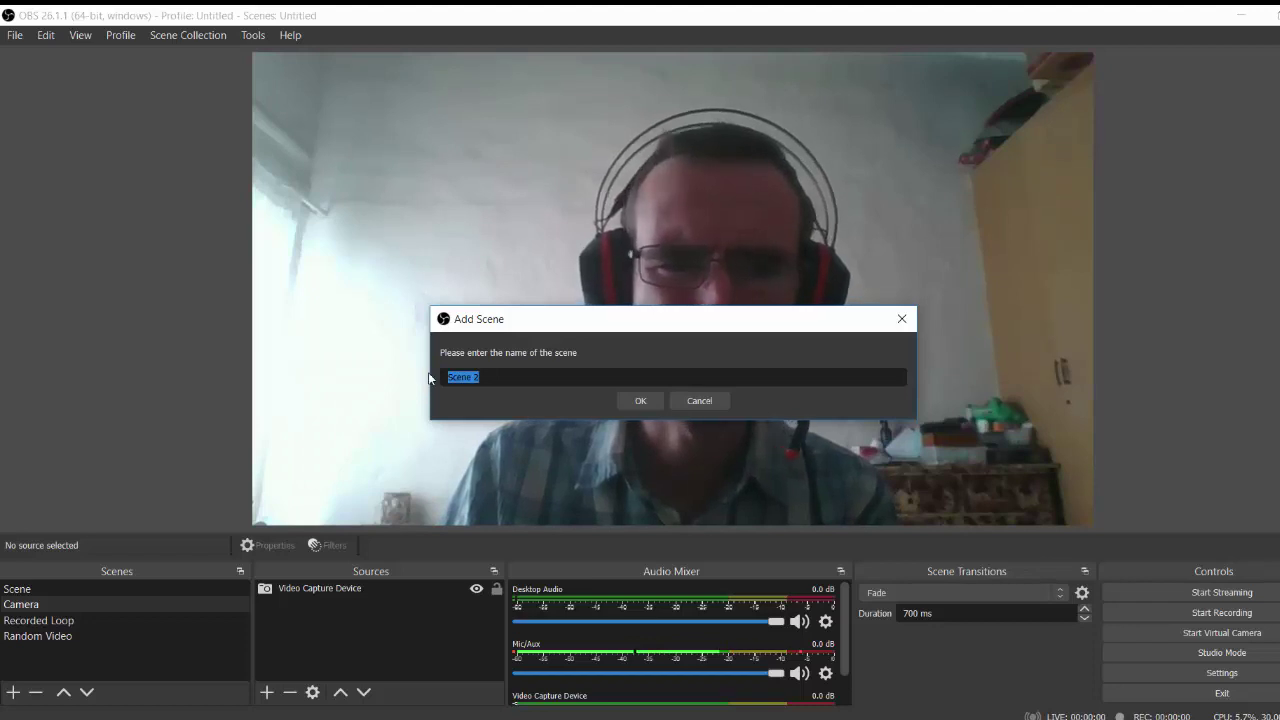
text(Live Feed)
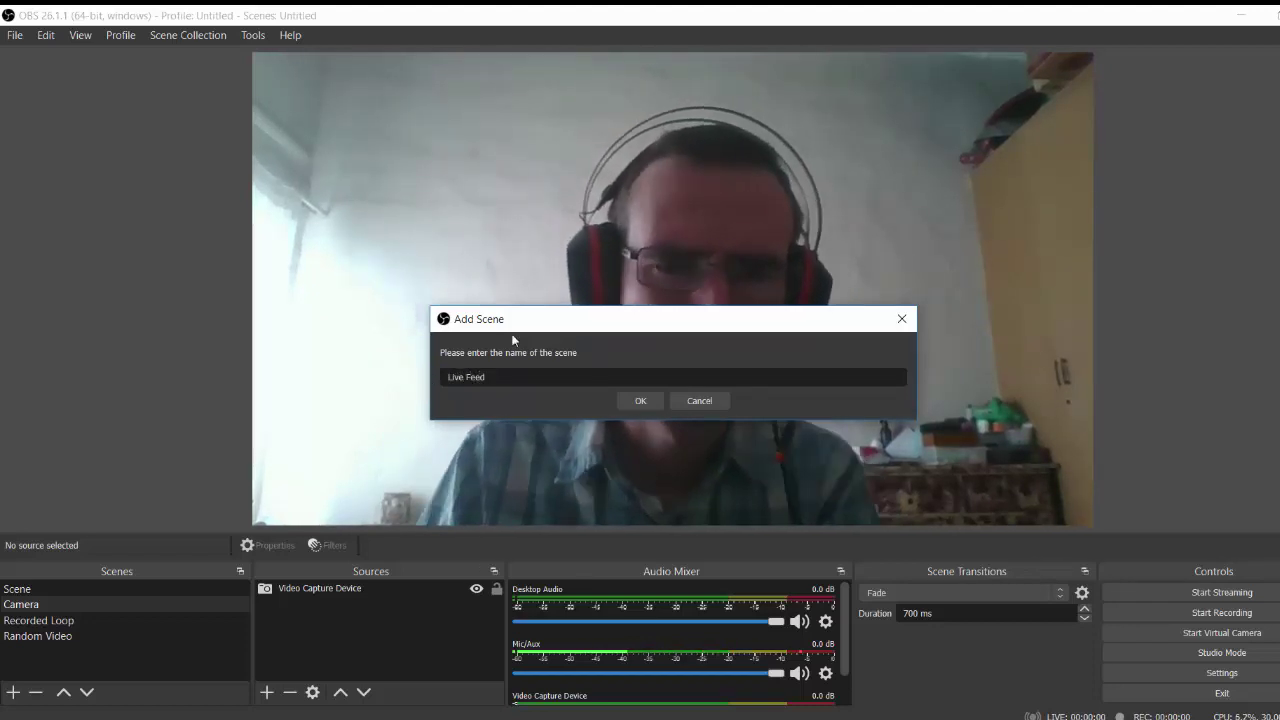
click(641, 400)
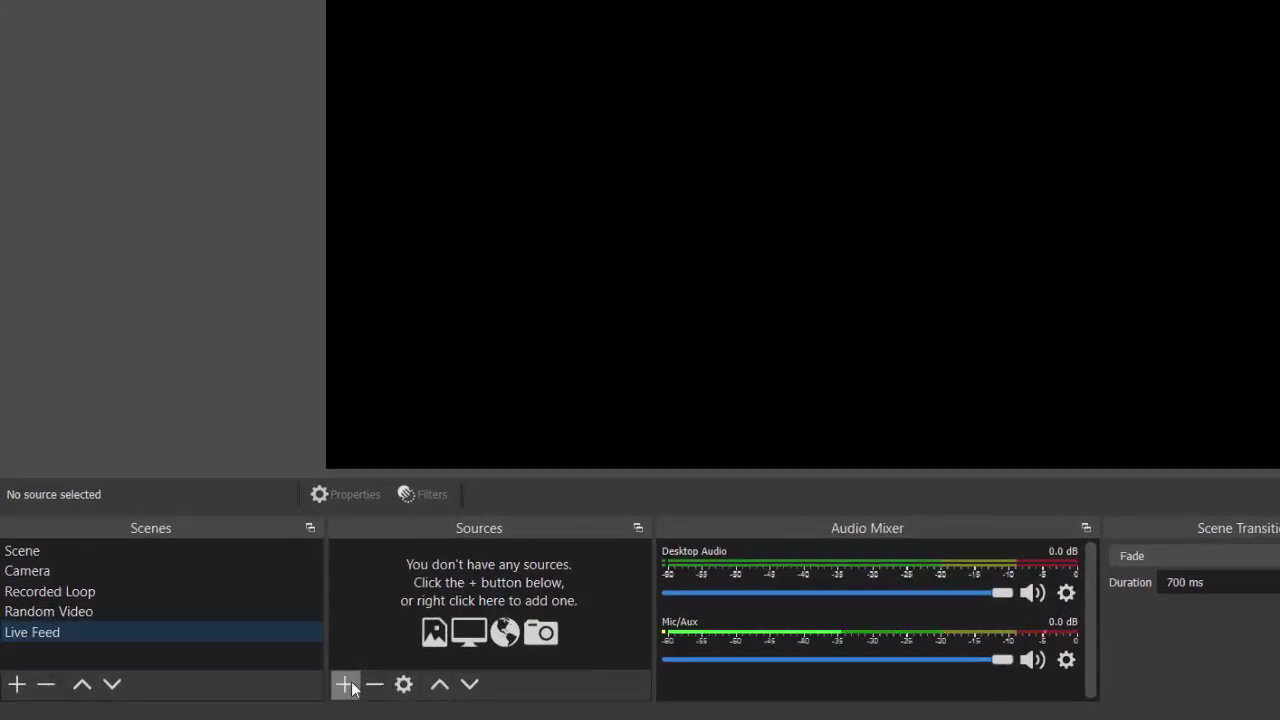
Begin adding a Video Capture Device source to Live Feed, then cancel it
click(345, 685)
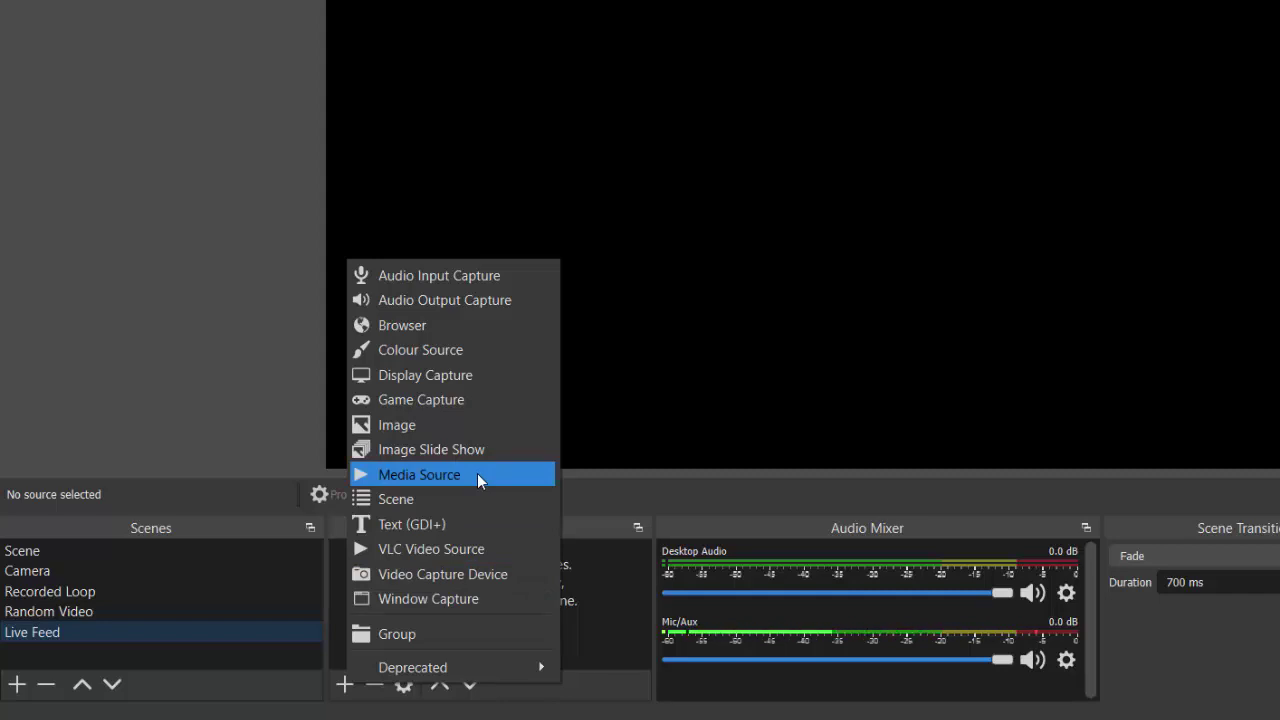
click(472, 576)
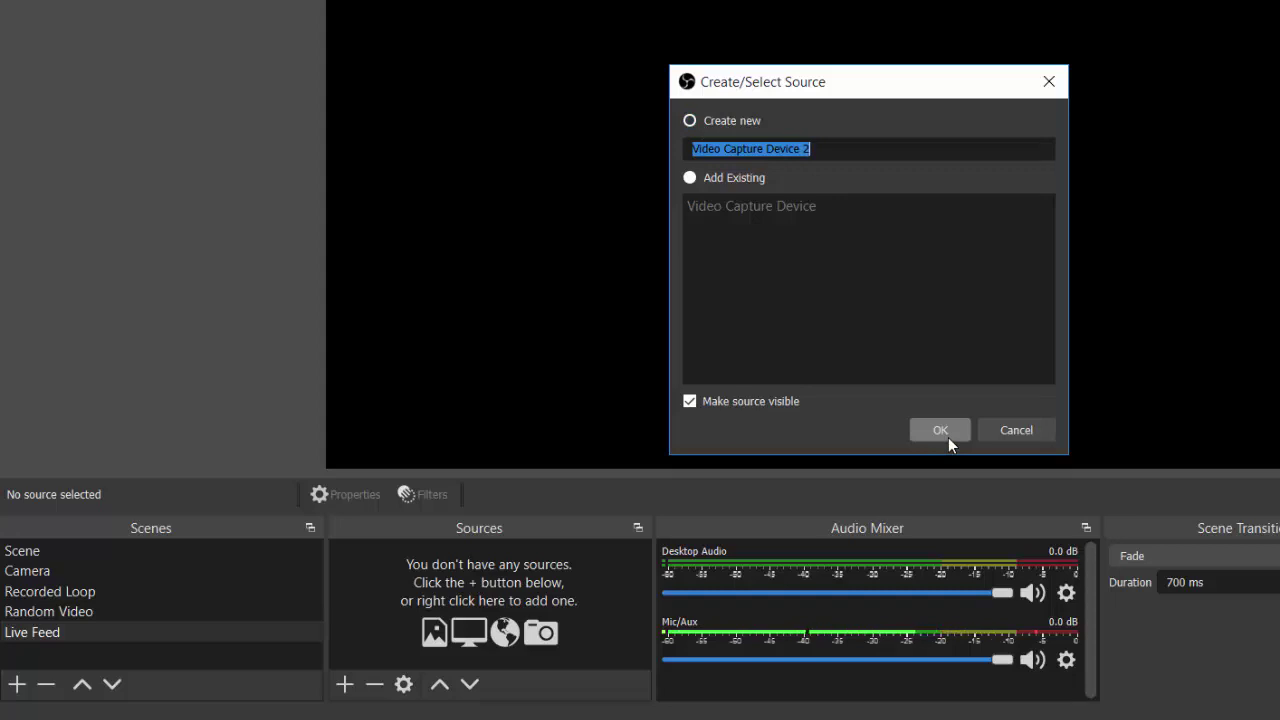
click(1039, 432)
Remove the Live Feed scene, then switch to Camera and back to Recorded Loop
right_click(111, 634)
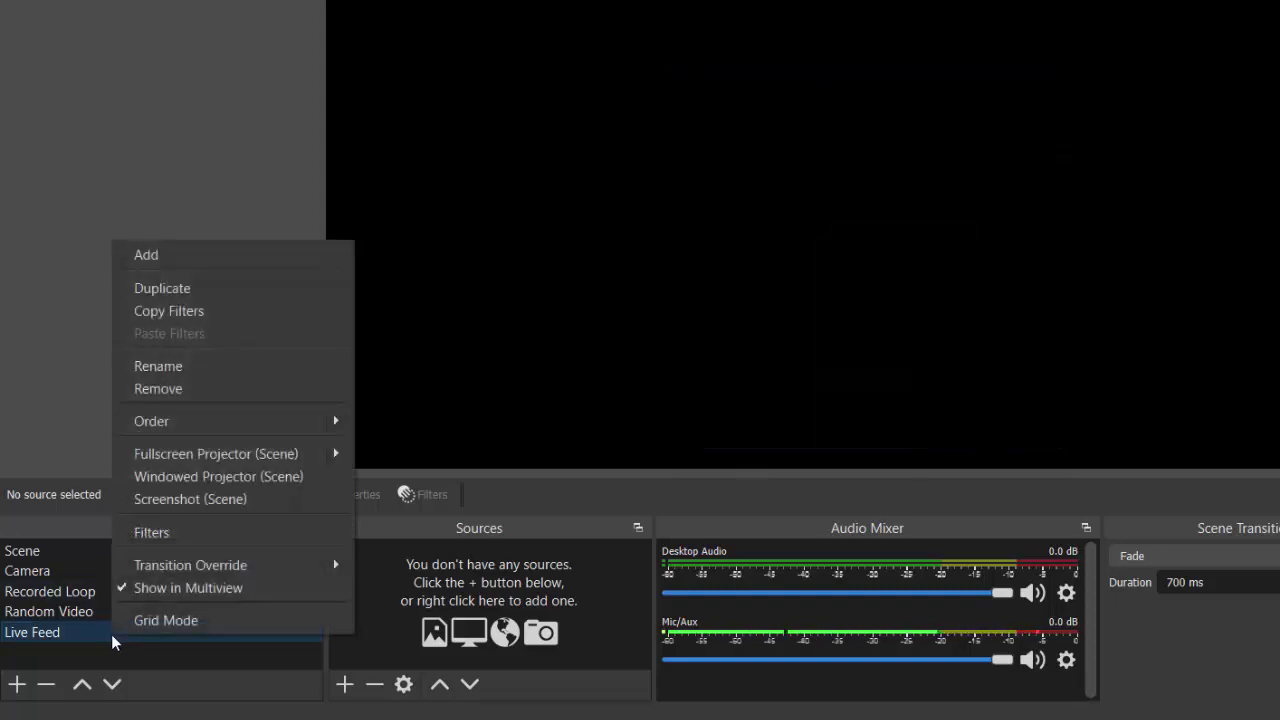
click(182, 394)
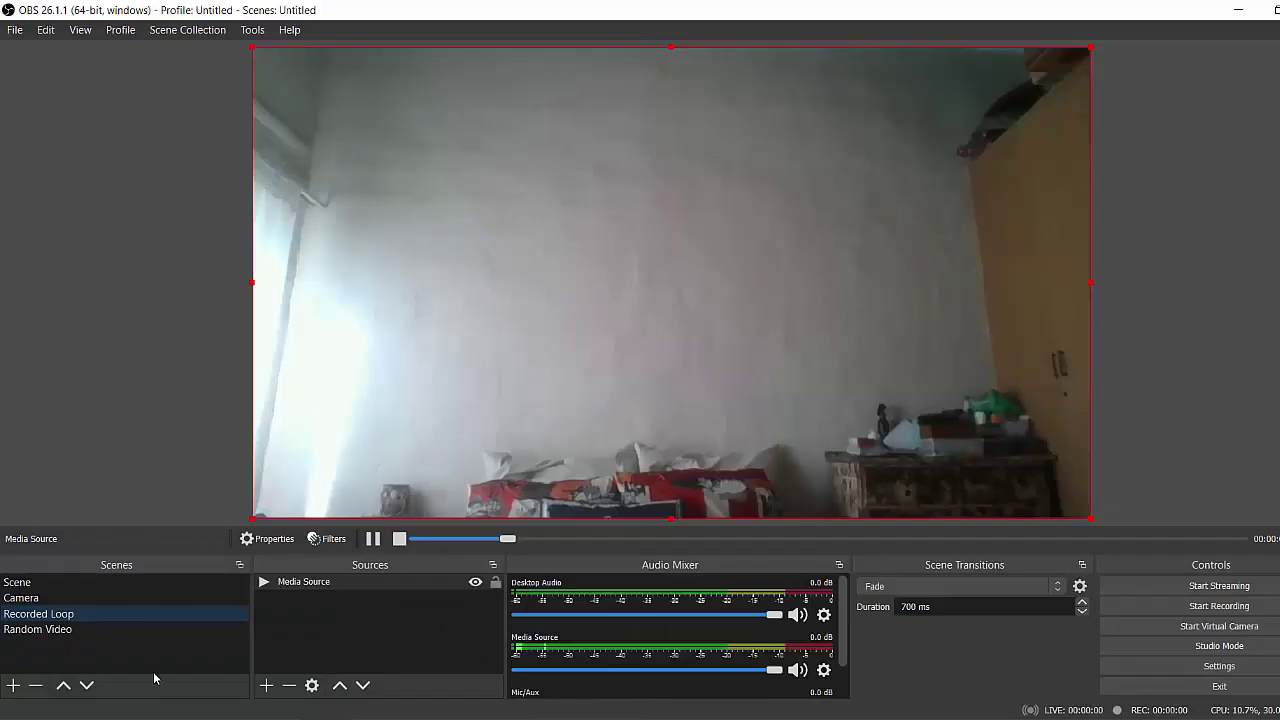
click(53, 600)
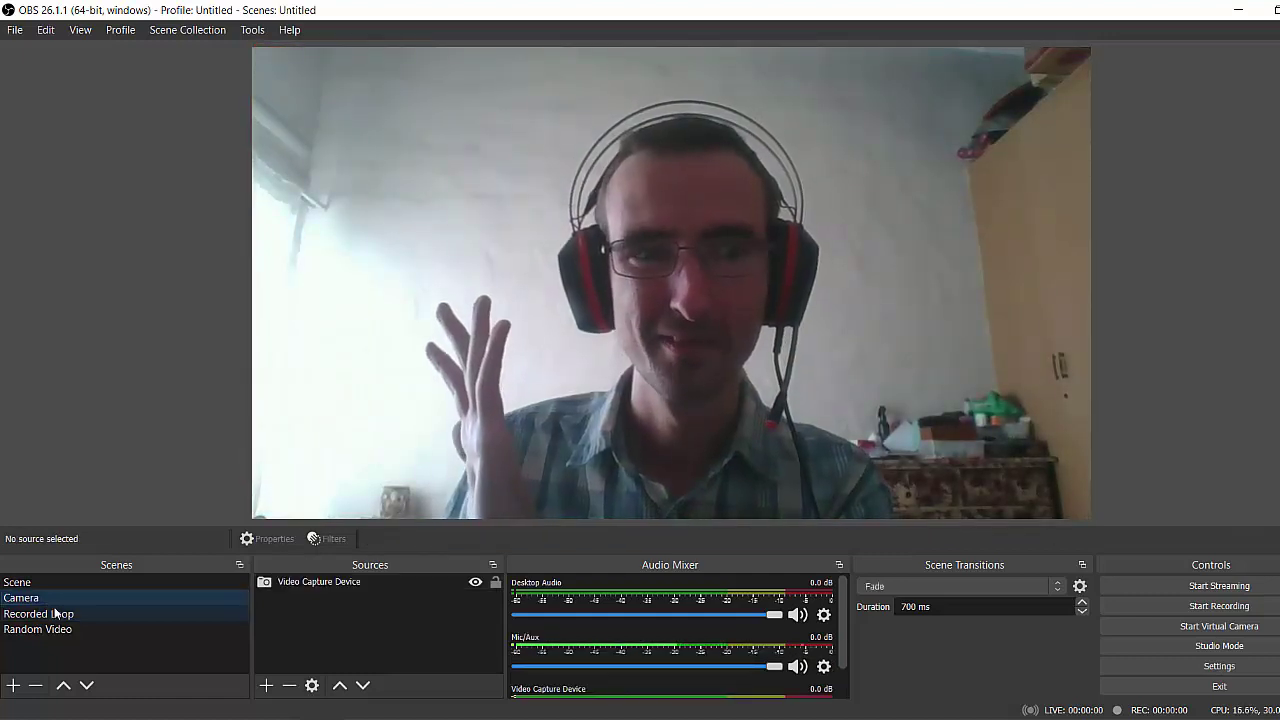
click(57, 614)
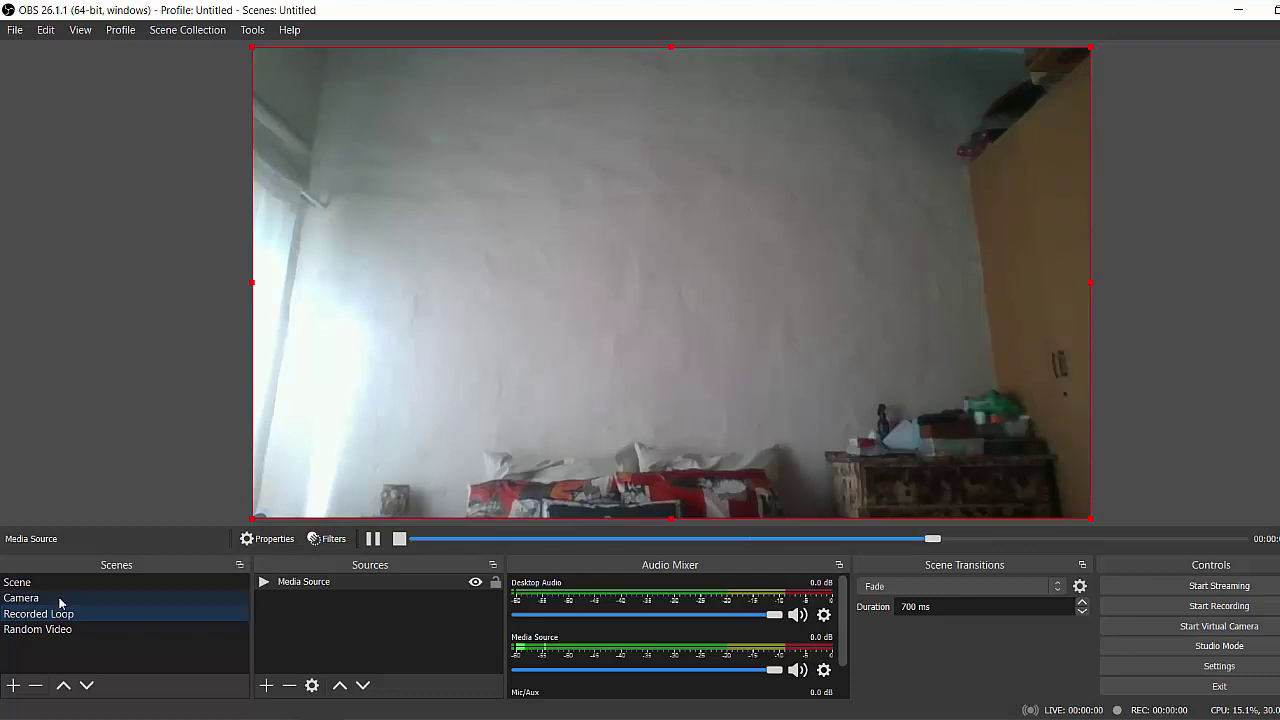
click(53, 614)
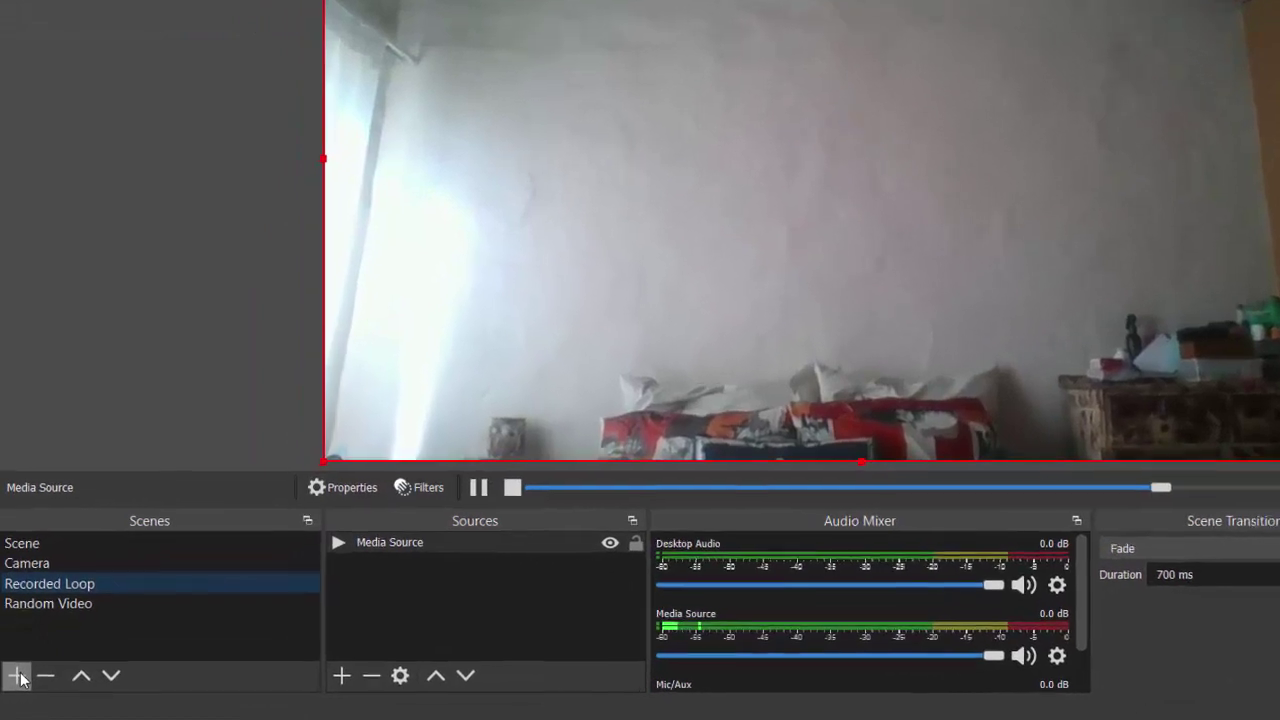
Start adding another scene from the Scenes list's + button
click(13, 685)
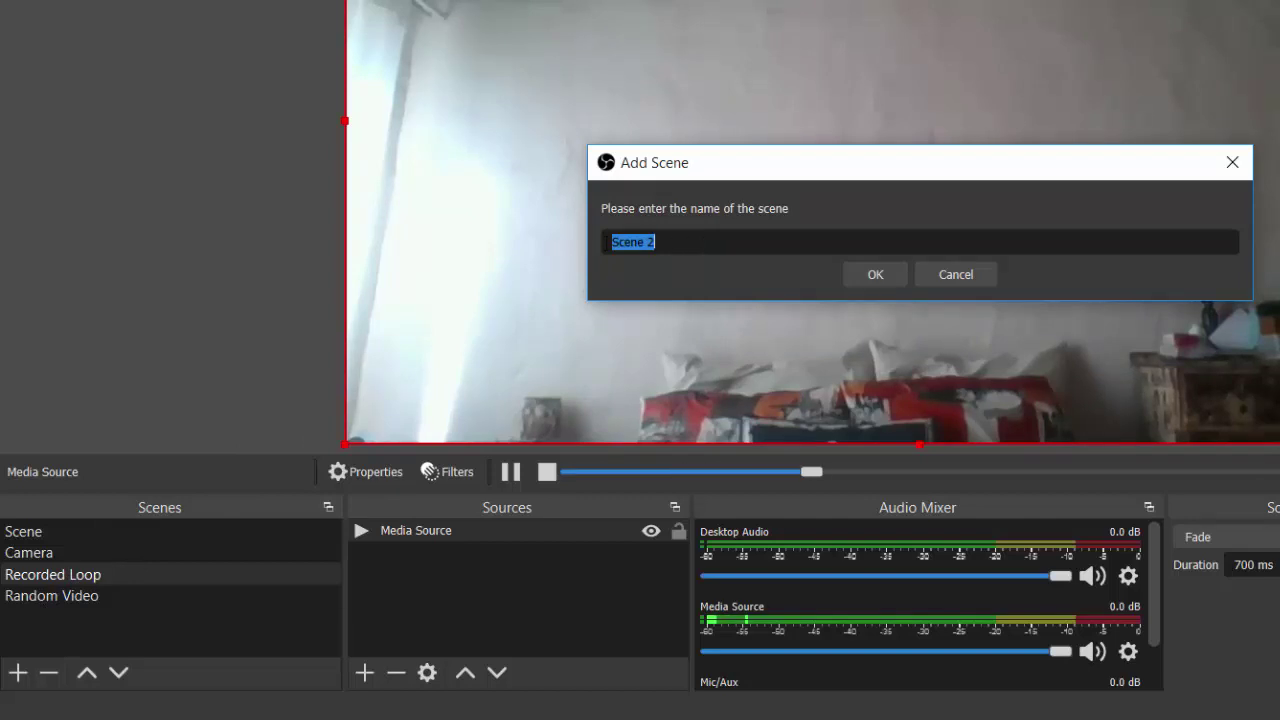
Name the new scene 'Recording' and confirm it
text(Re)
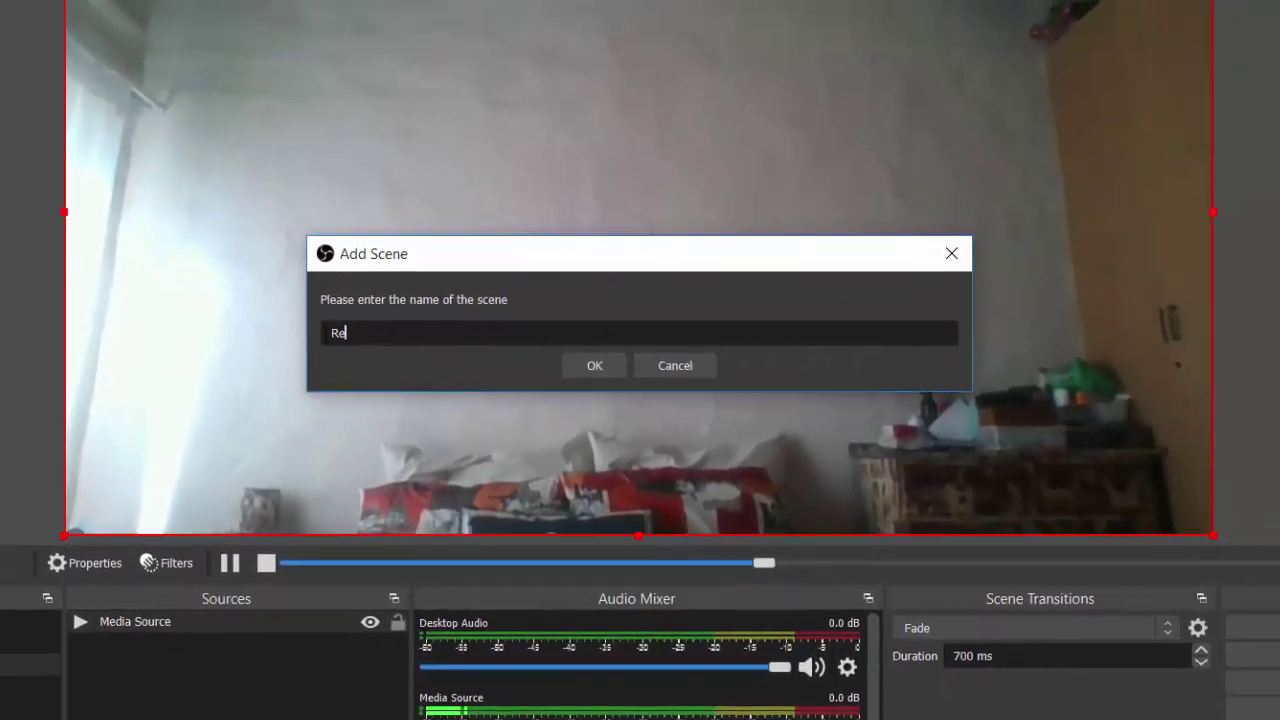
text(cording)
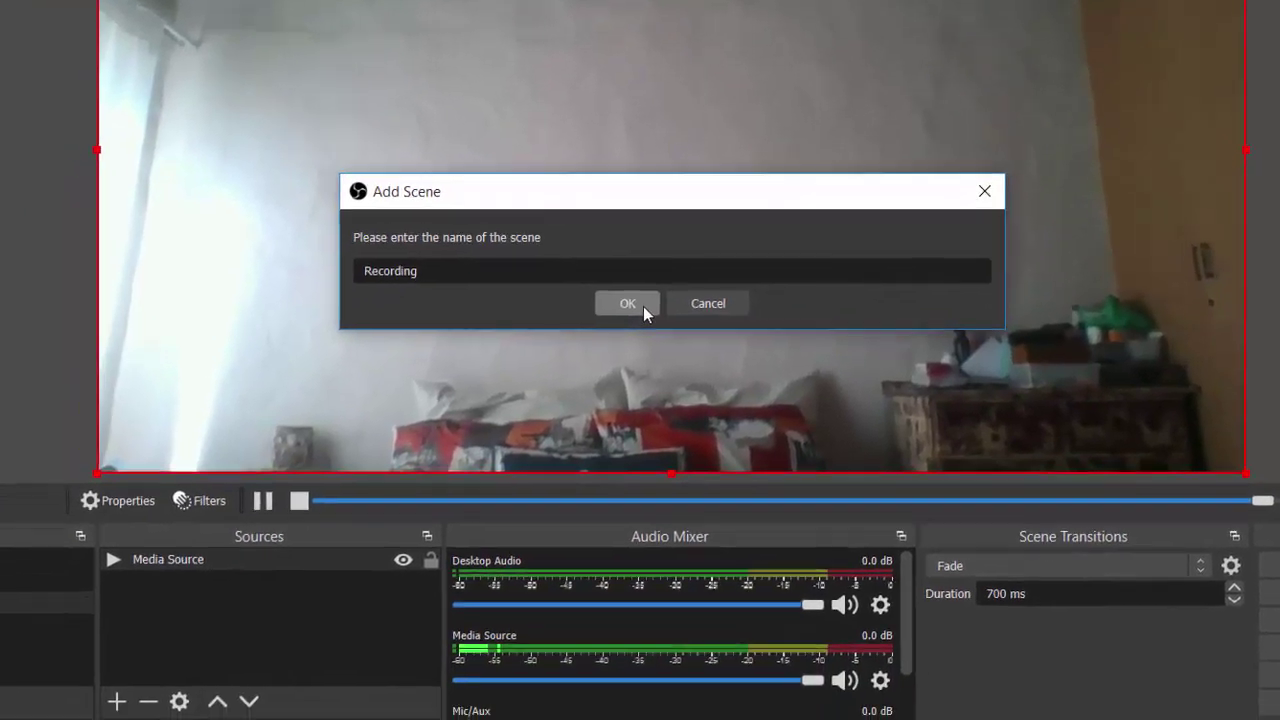
click(574, 372)
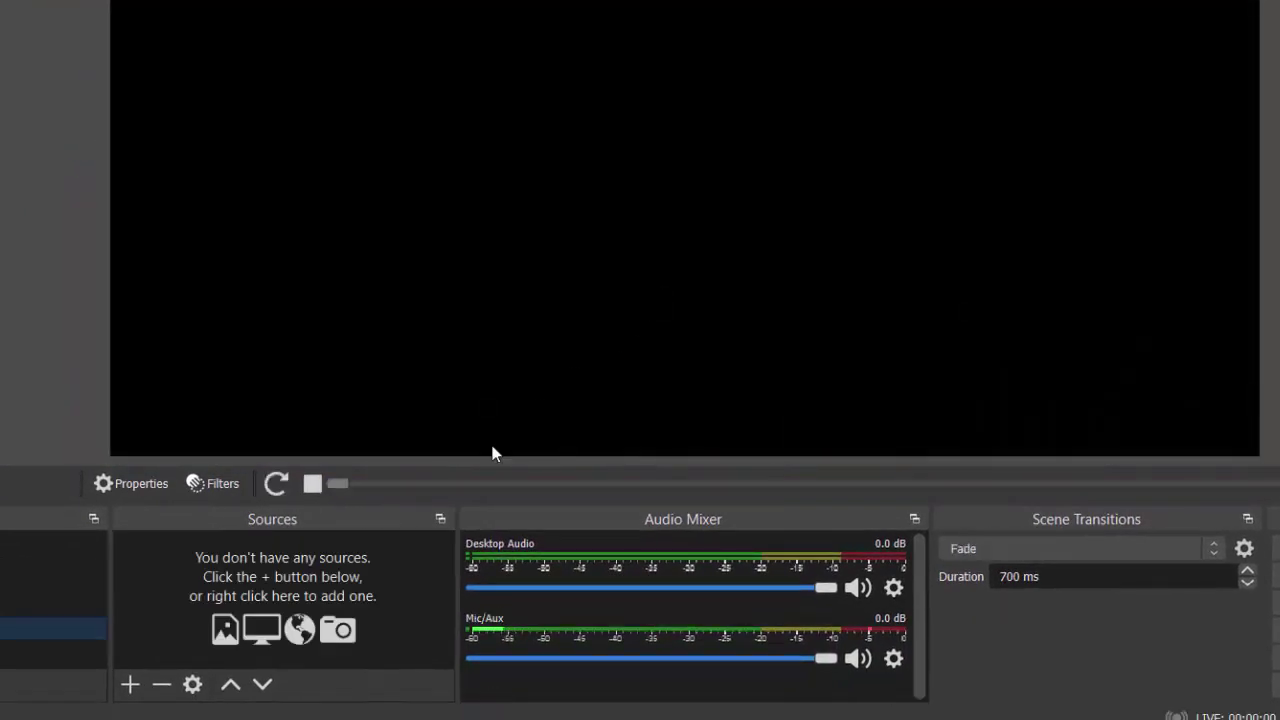
Add a Media Source named 'Media Source 3' to the Recording scene
click(132, 684)
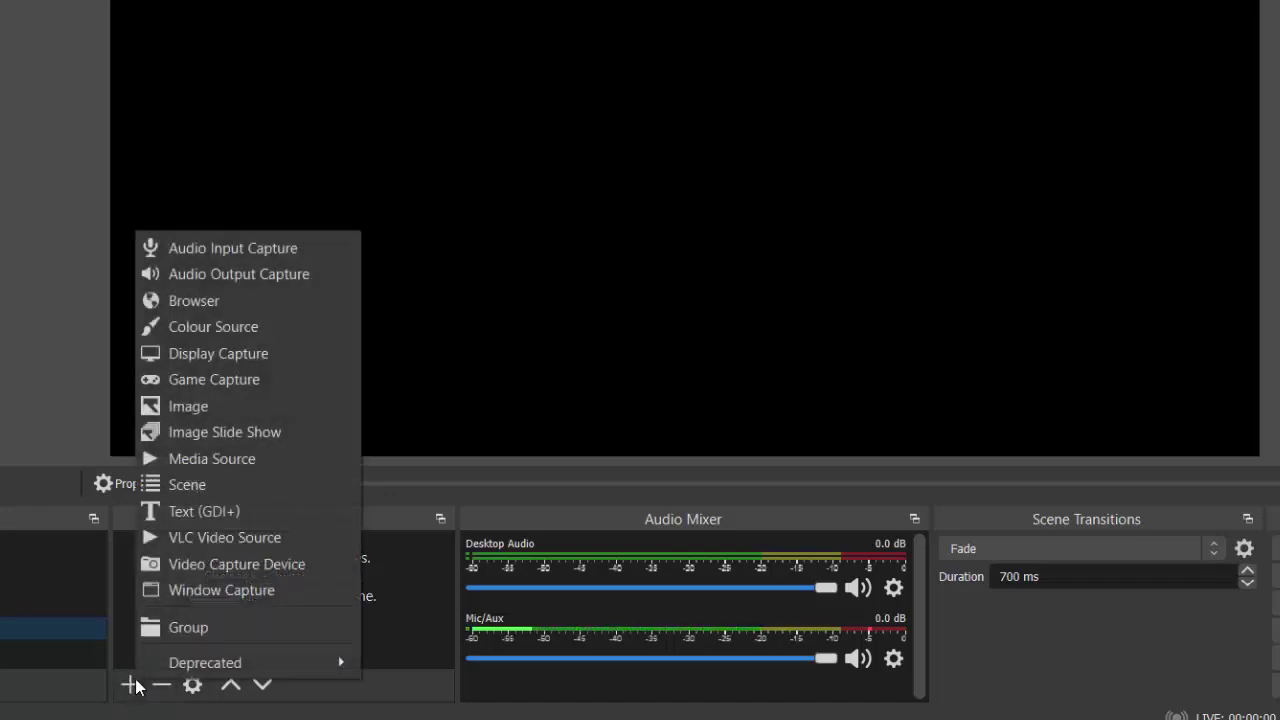
click(240, 463)
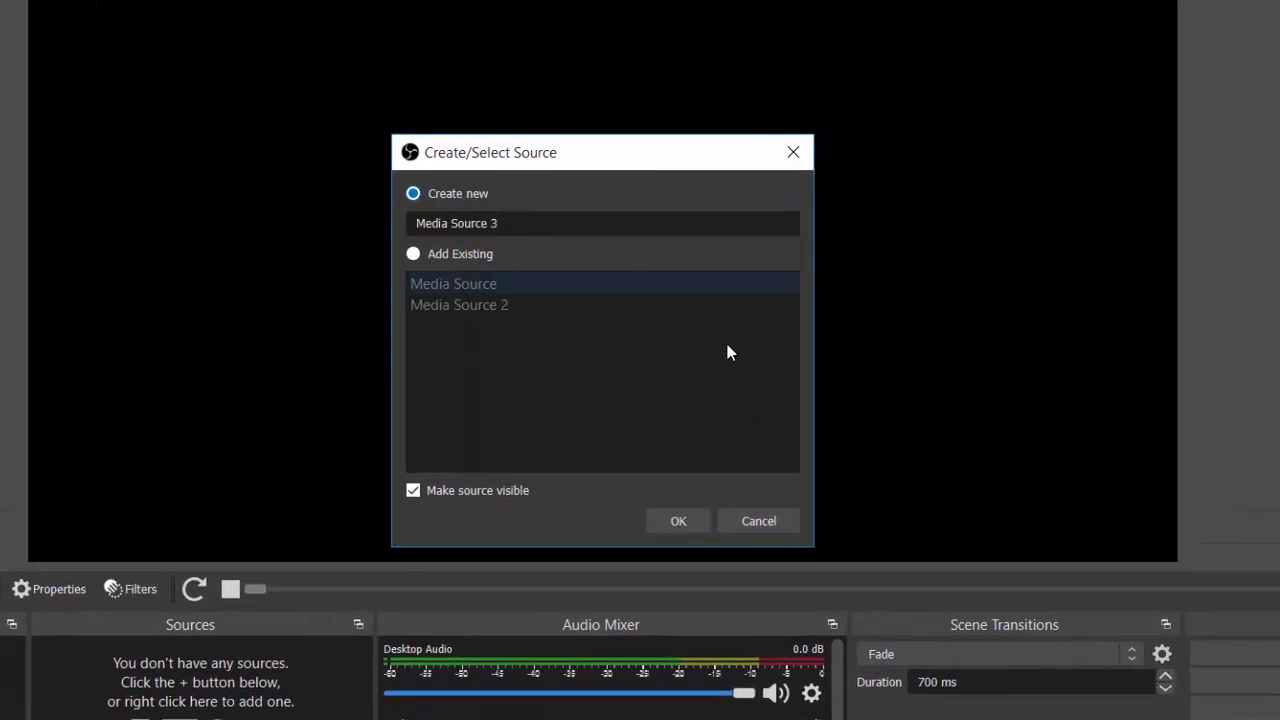
click(691, 517)
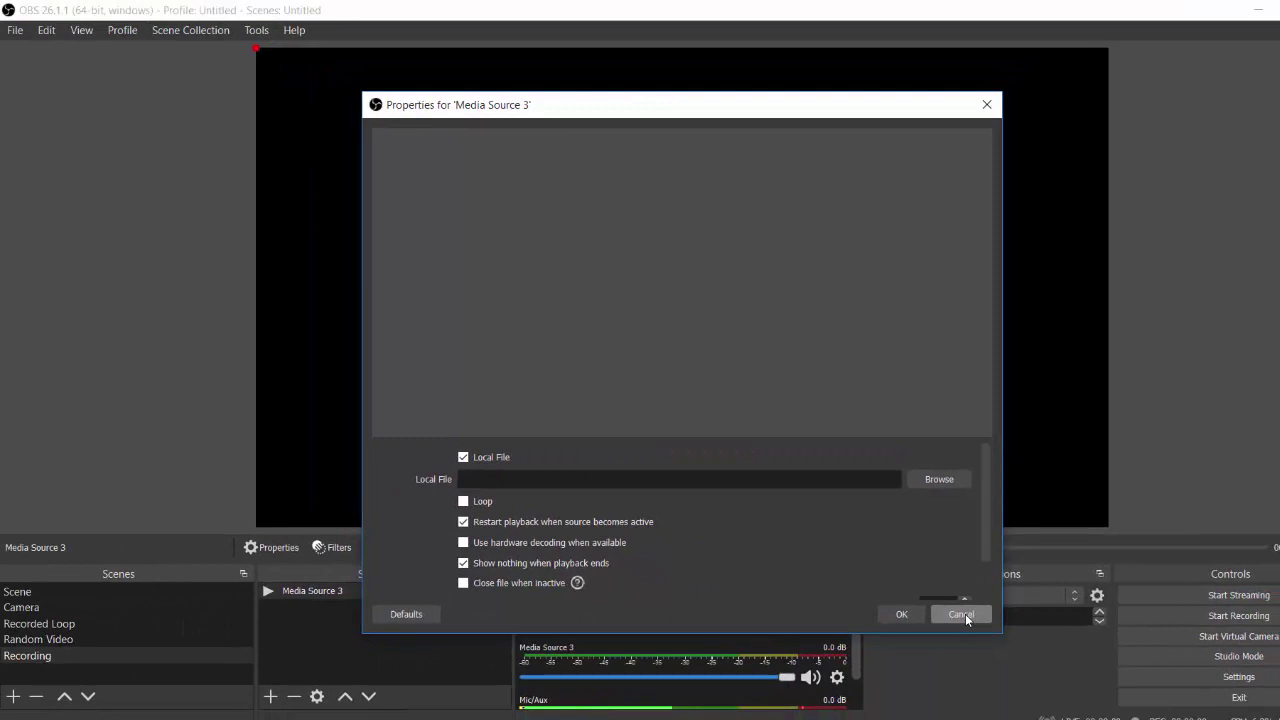
Close the media source settings unchanged and start the virtual camera feeding Zoom
click(961, 614)
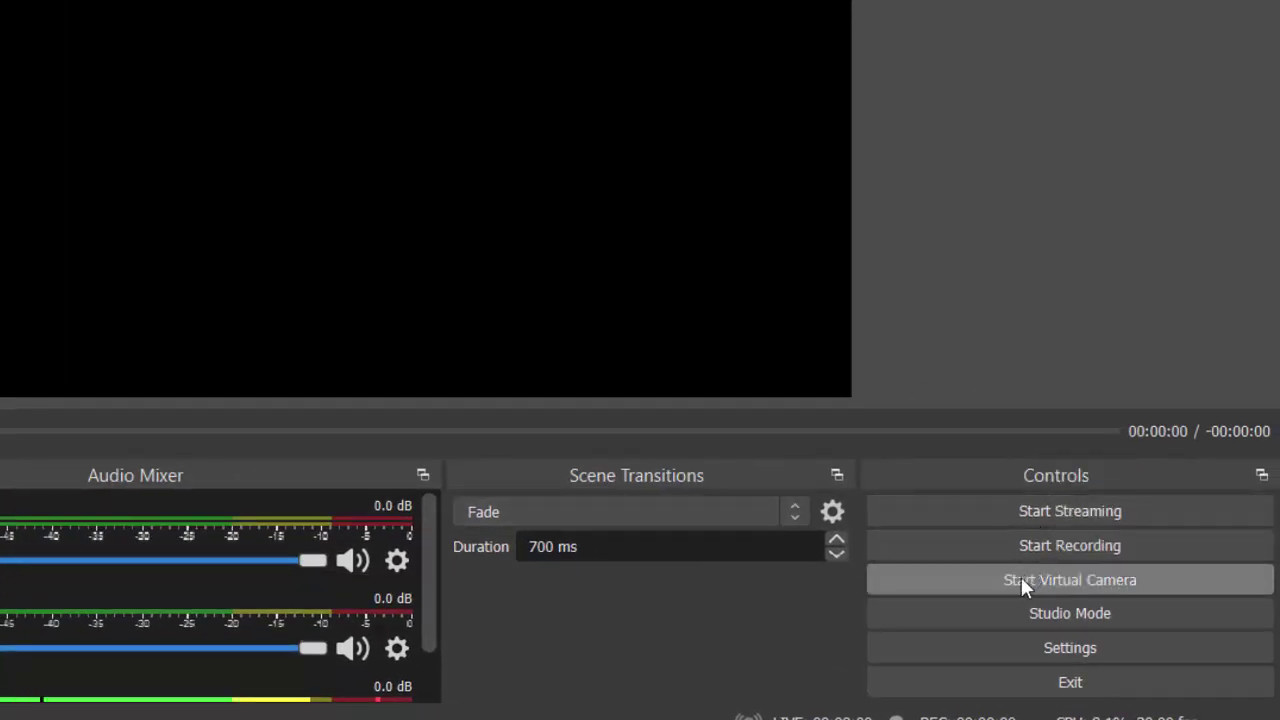
click(1021, 580)
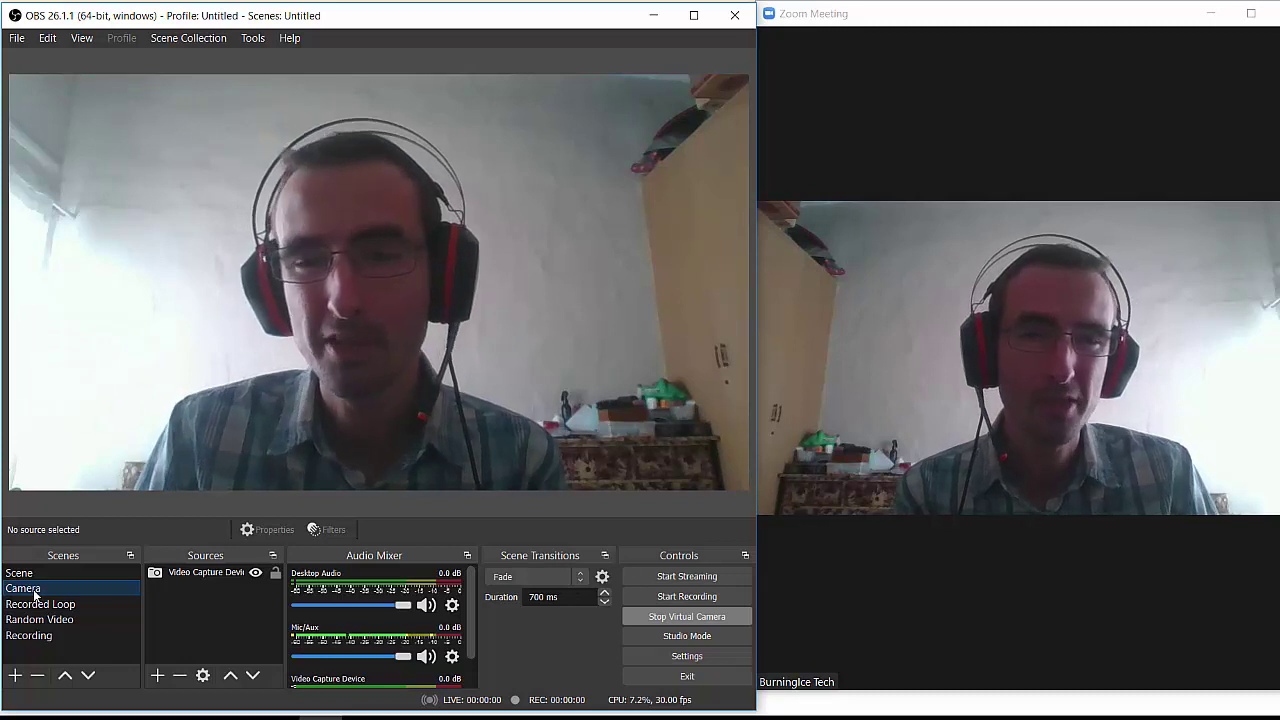
mouse_move(1102, 216)
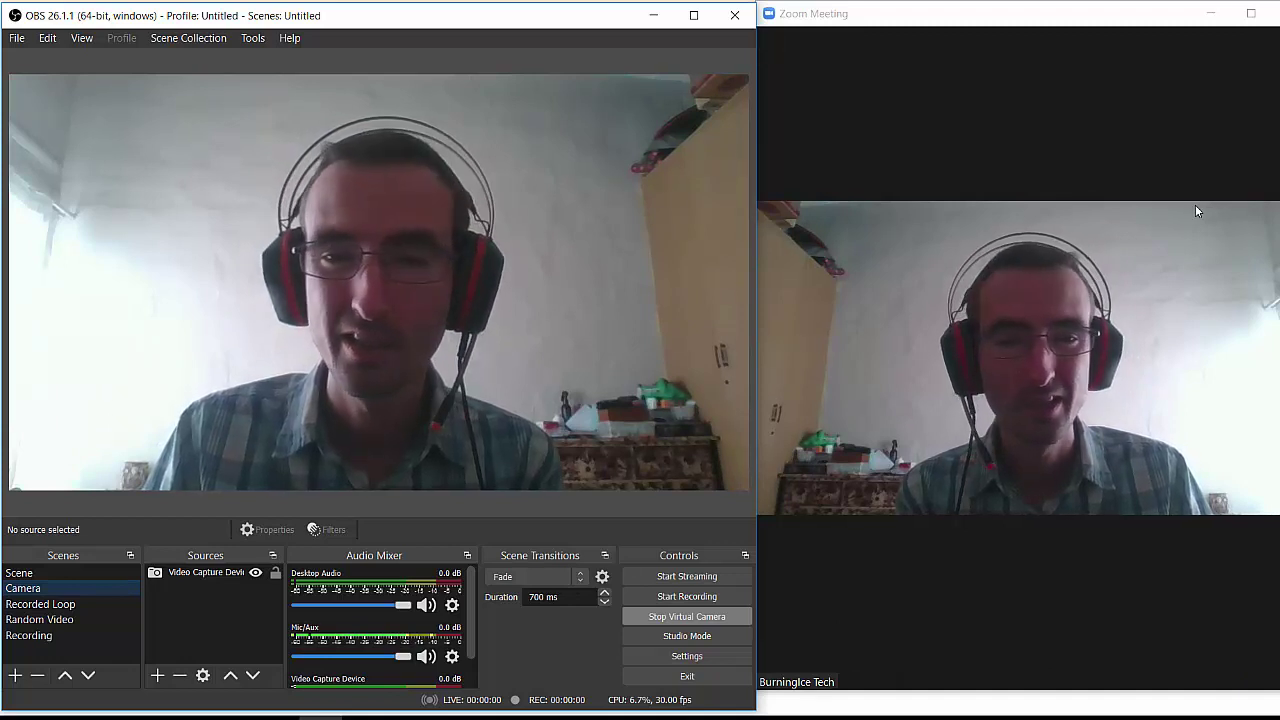
mouse_move(1209, 178)
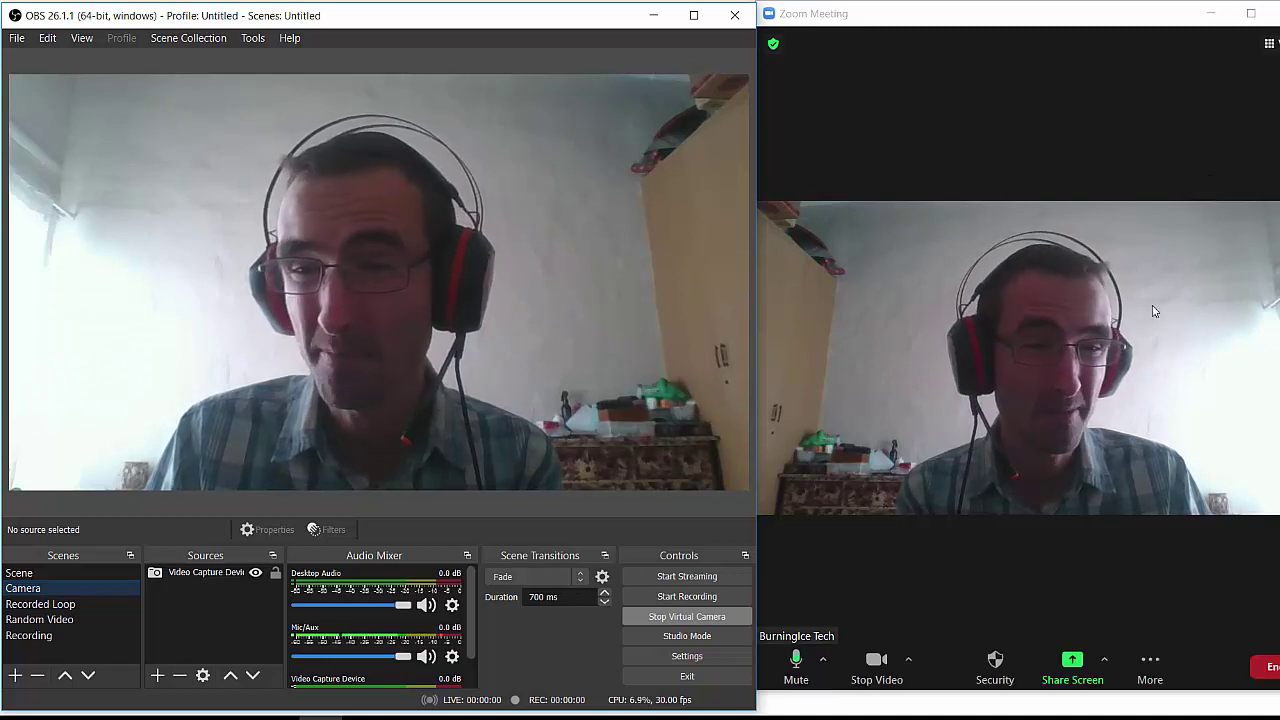
click(908, 661)
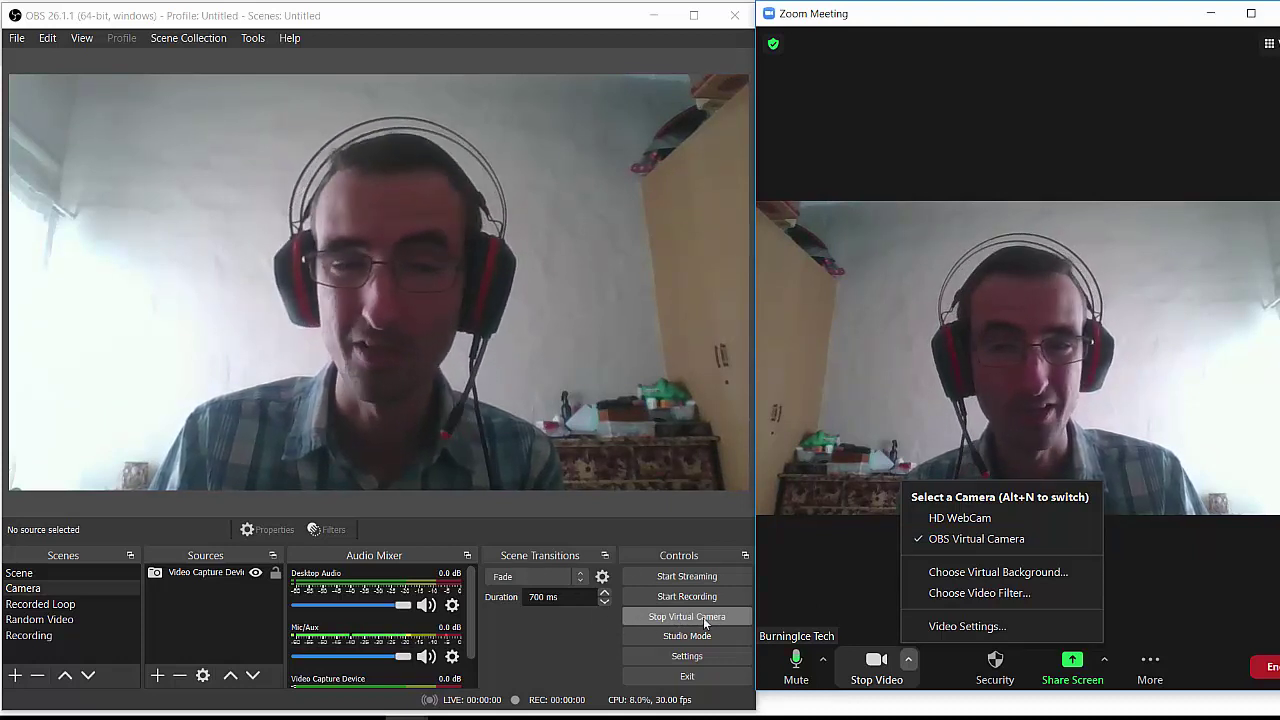
click(551, 646)
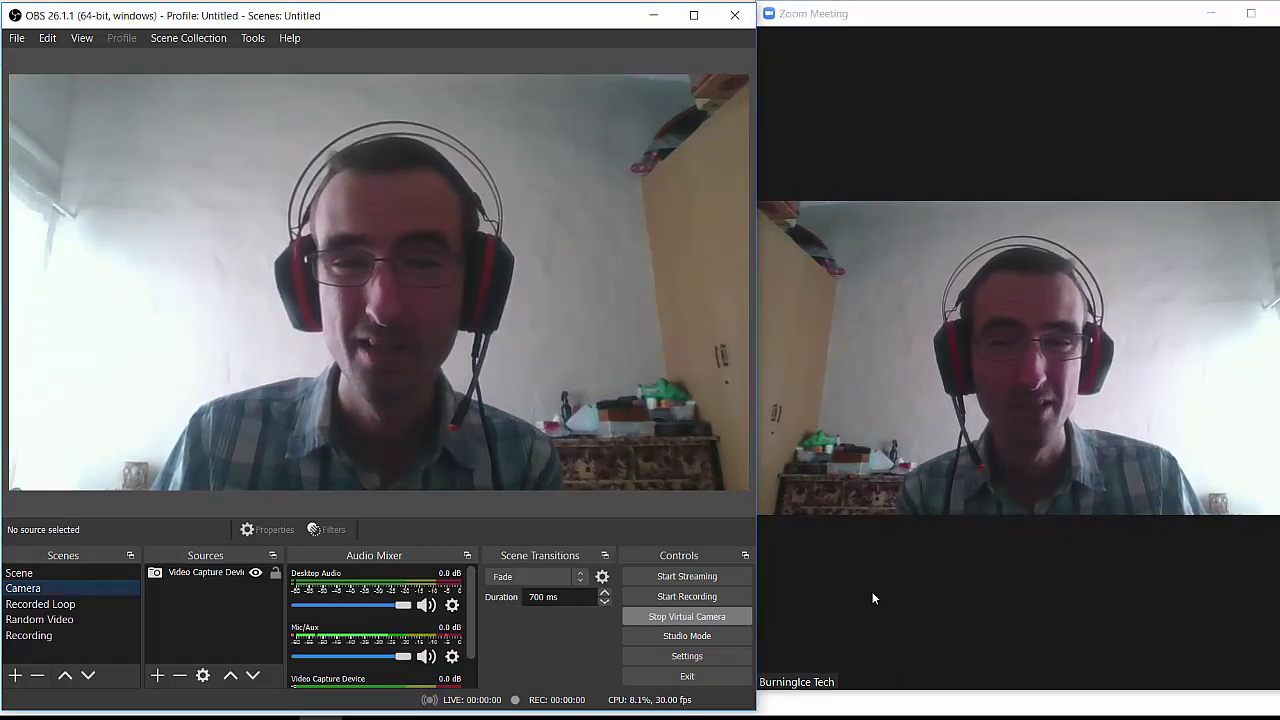
mouse_move(872, 590)
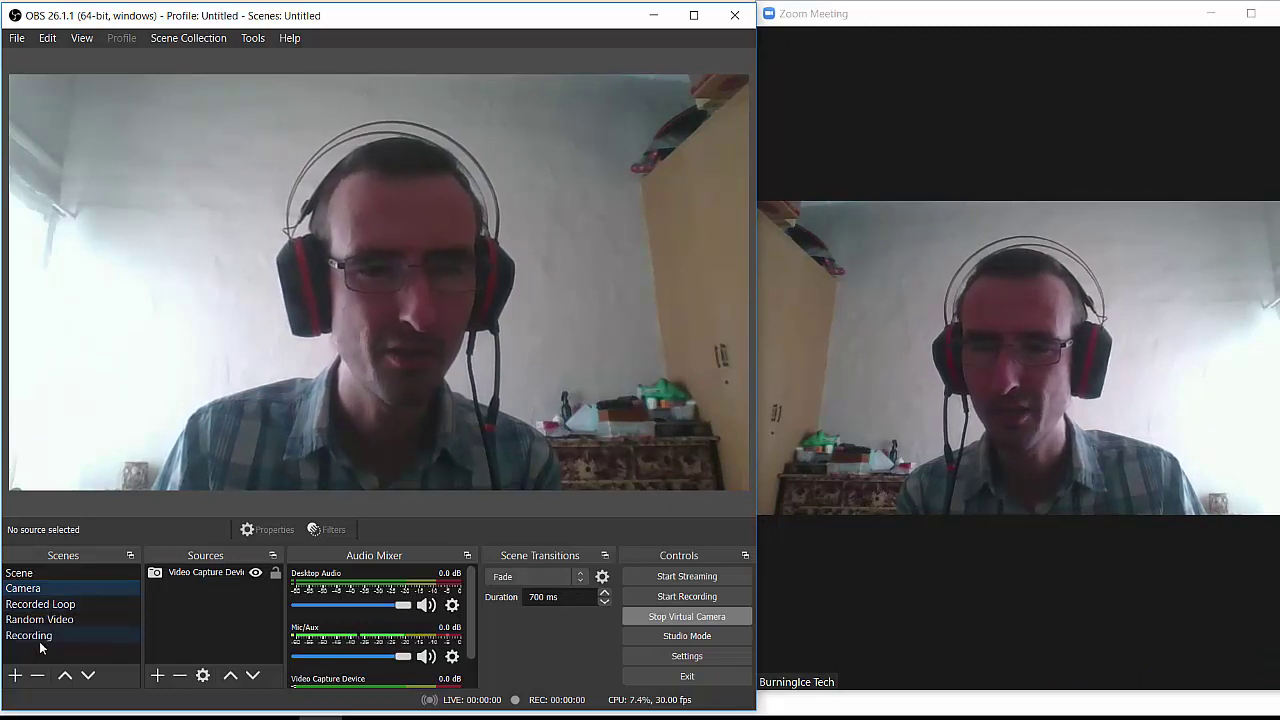
Choose Remove for the Recording scene from its context menu
right_click(40, 637)
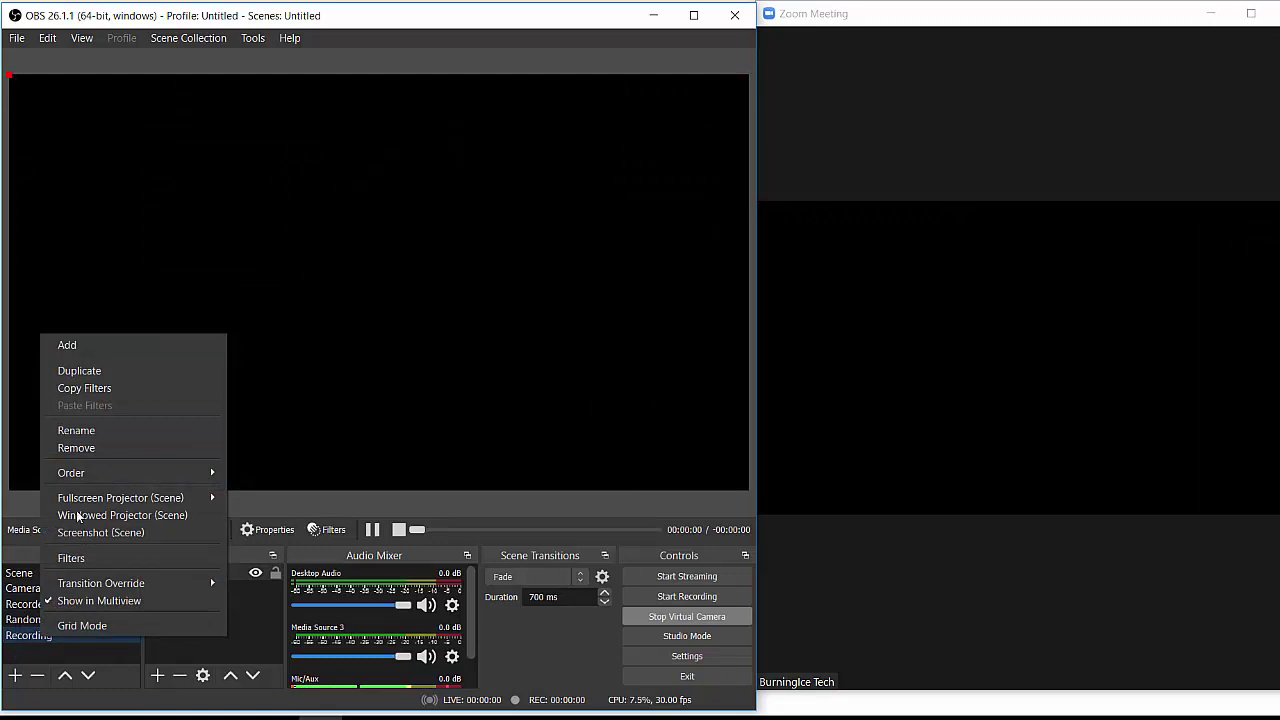
click(113, 449)
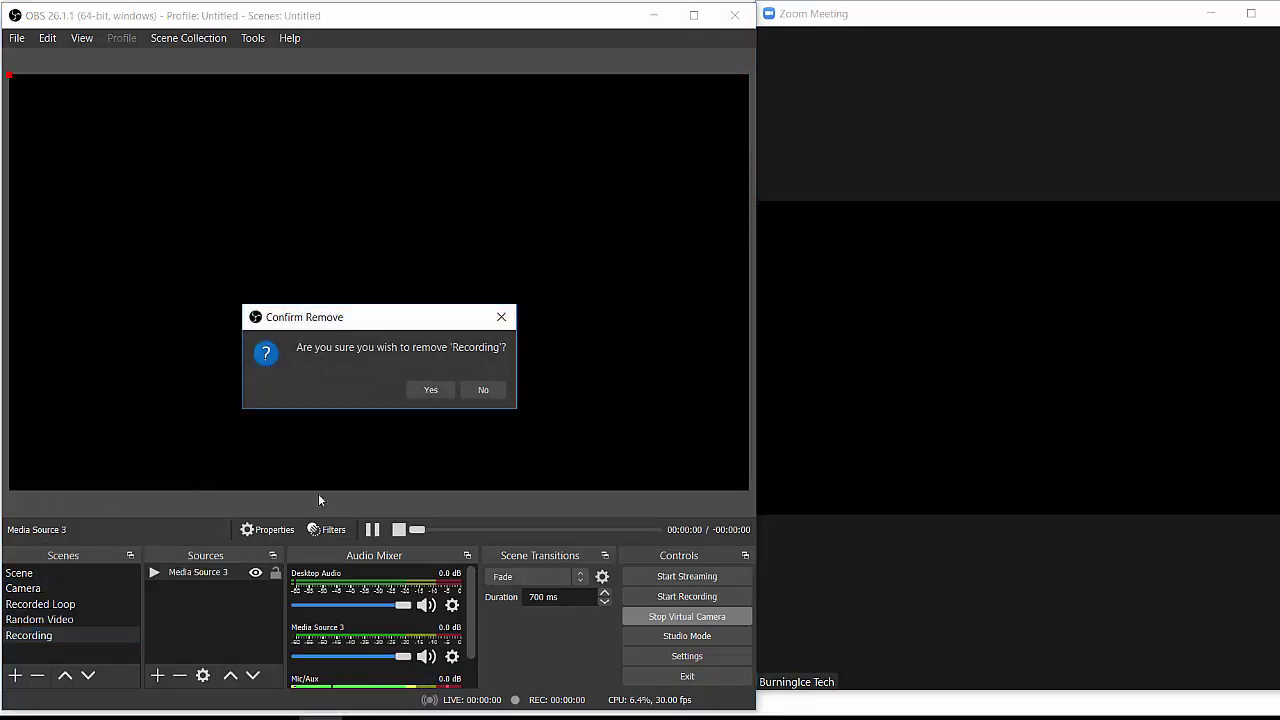
Confirm removing Recording, then switch to Camera, Recorded Loop and back to Camera
click(430, 390)
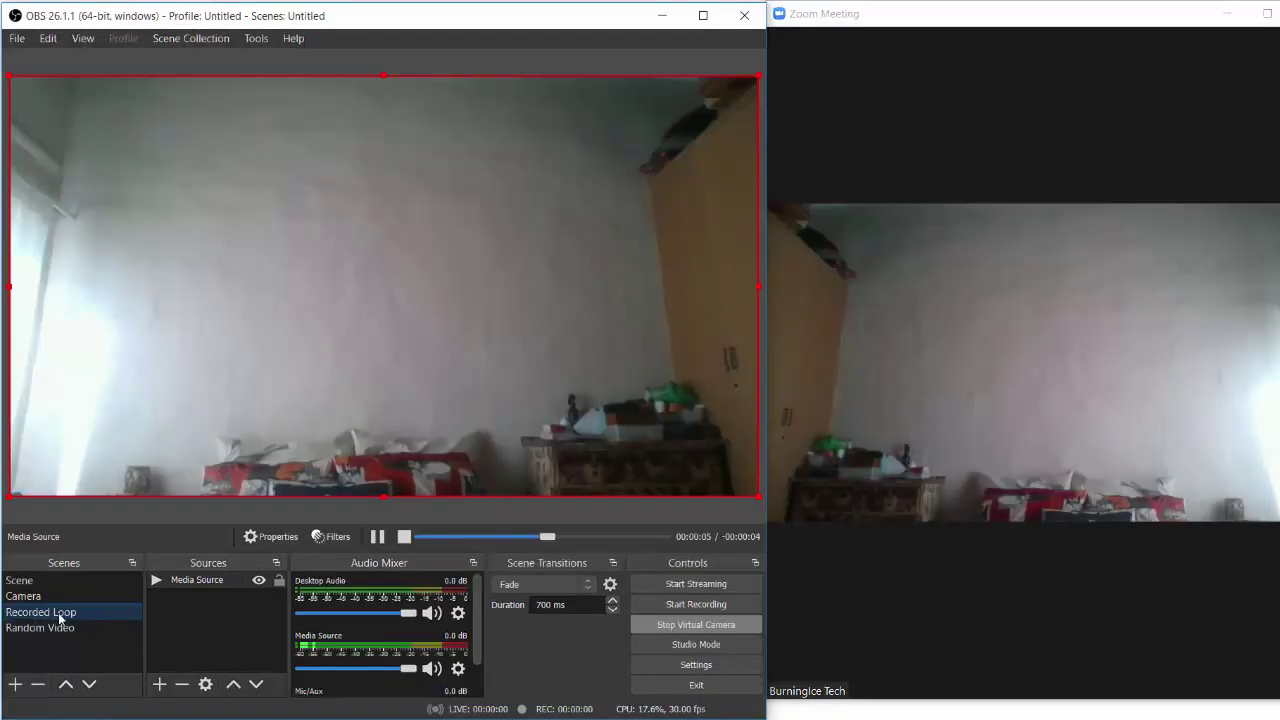
mouse_move(1089, 306)
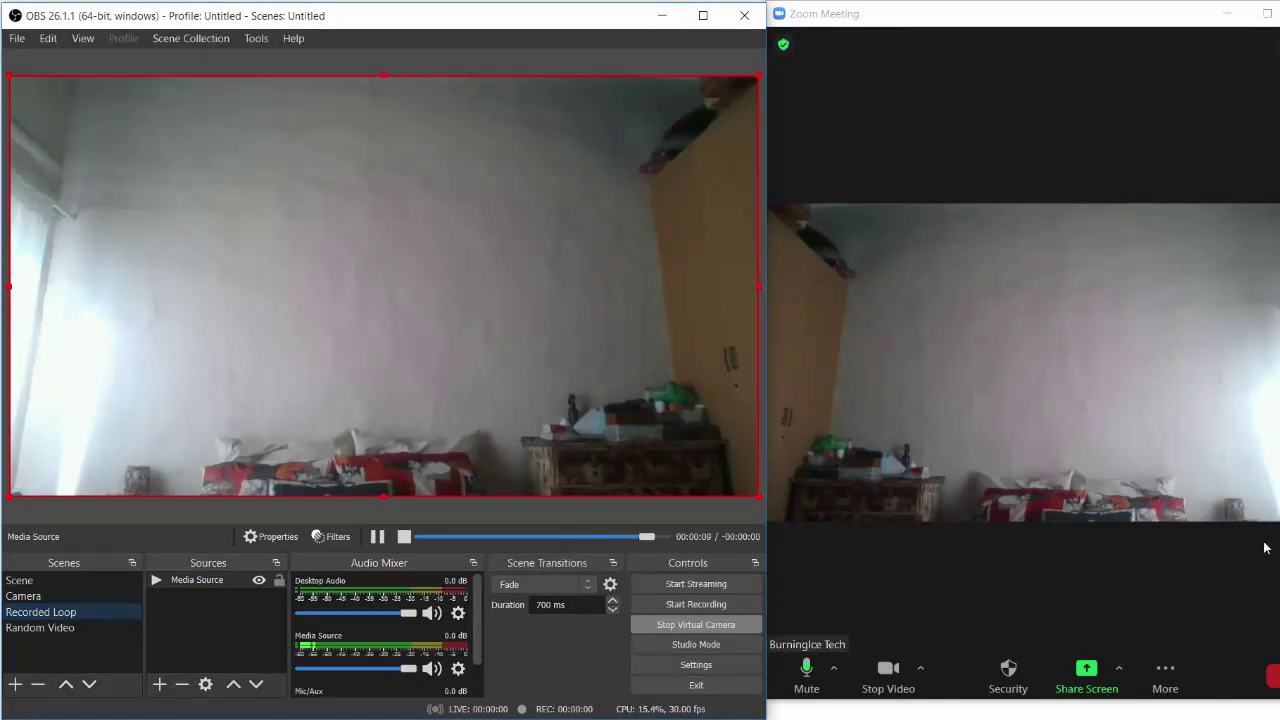
click(17, 598)
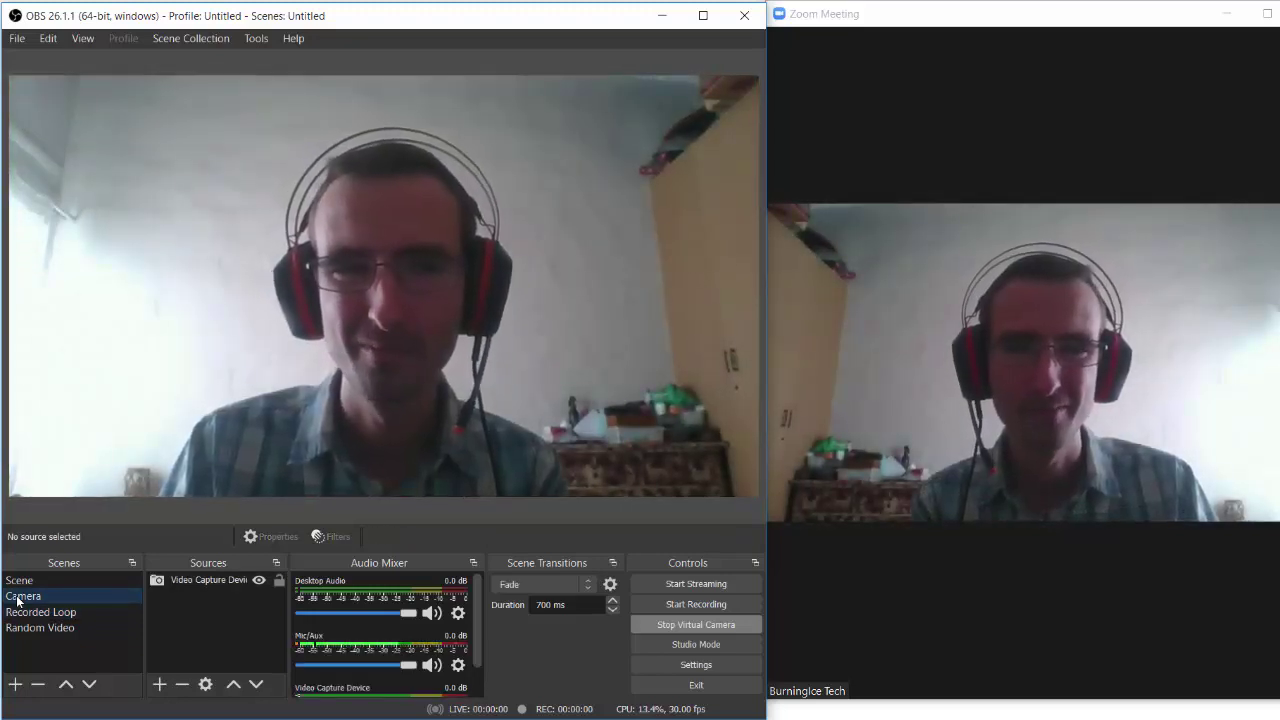
click(25, 615)
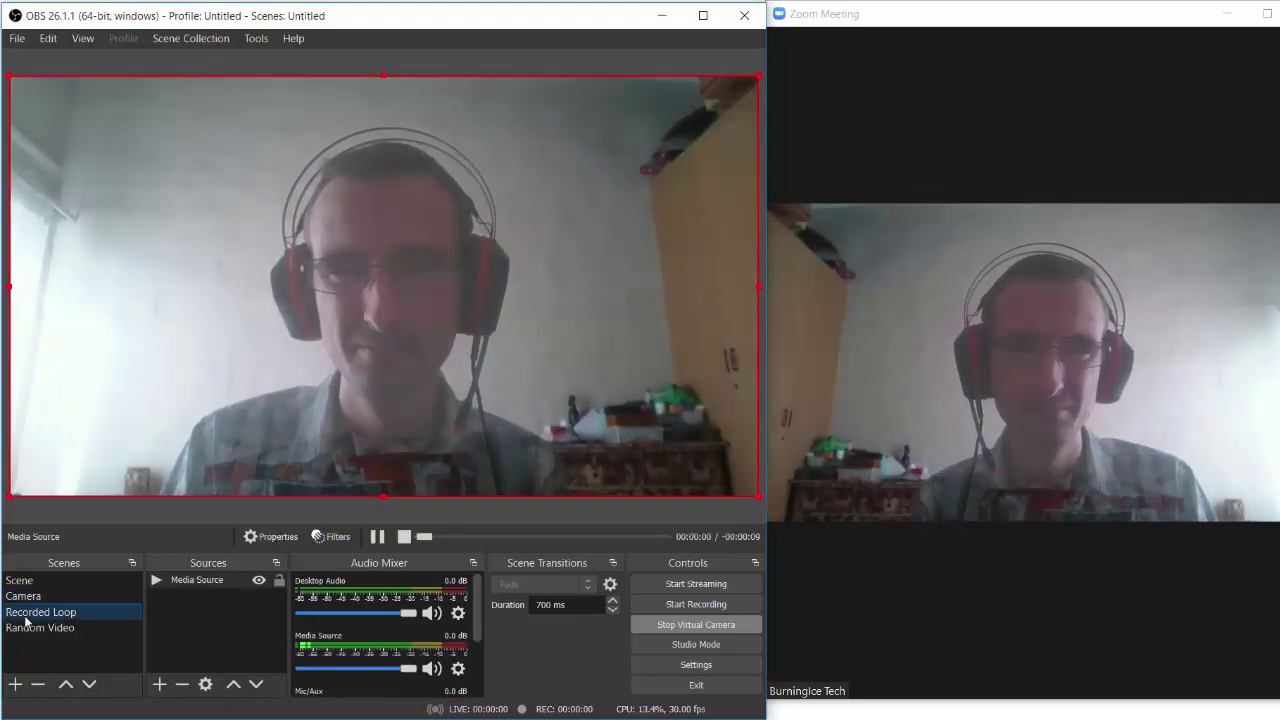
click(26, 601)
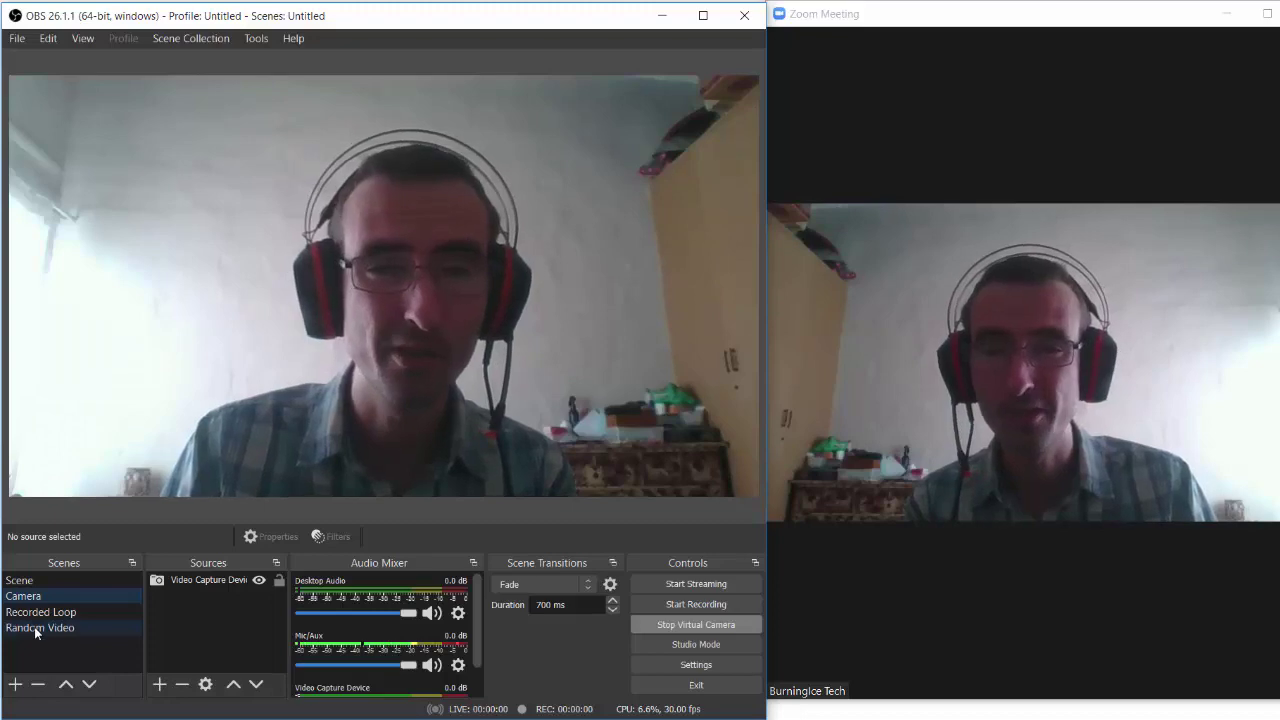
Fade through Random Video, Camera, Recorded Loop and Random Video, ending on Recorded Loop
click(36, 628)
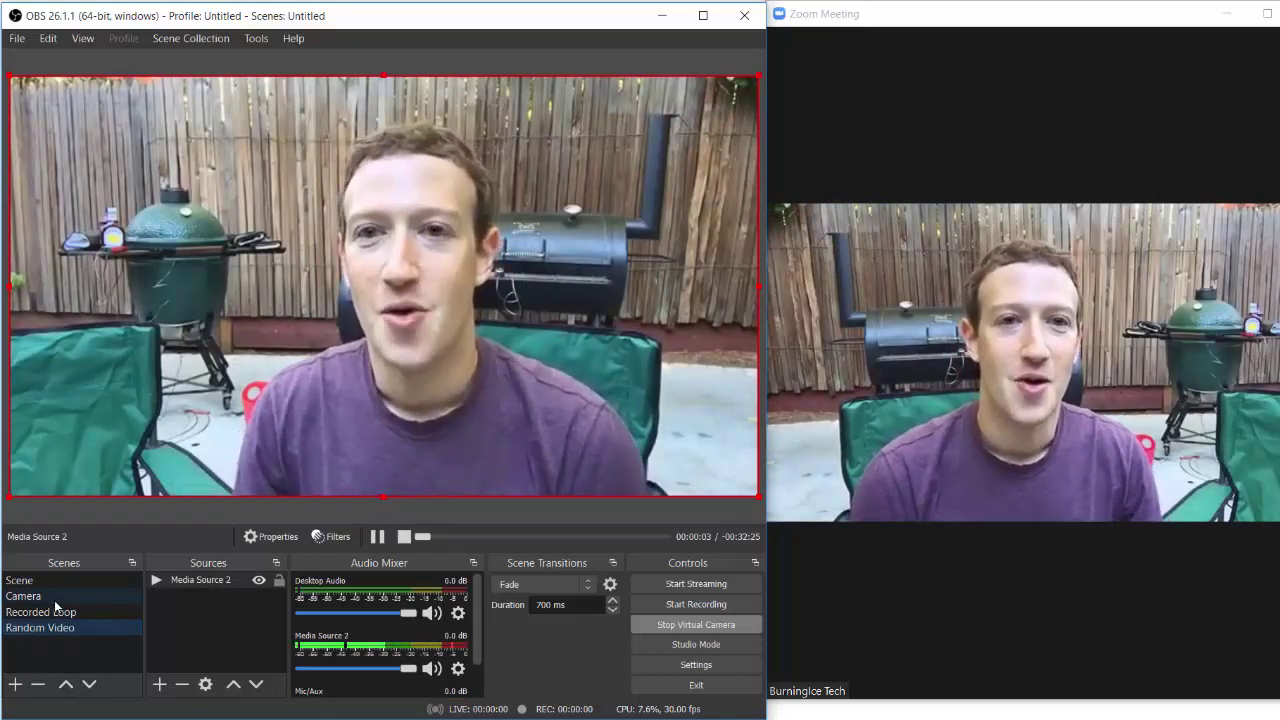
mouse_move(877, 475)
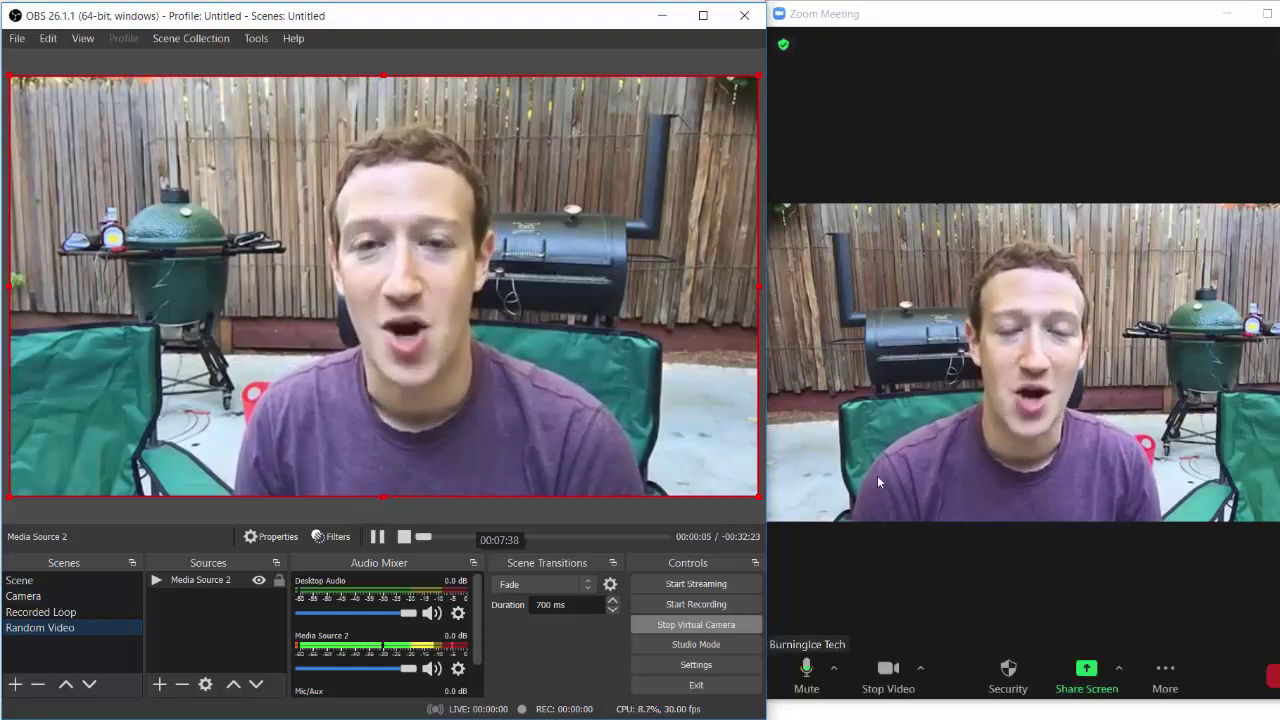
click(59, 597)
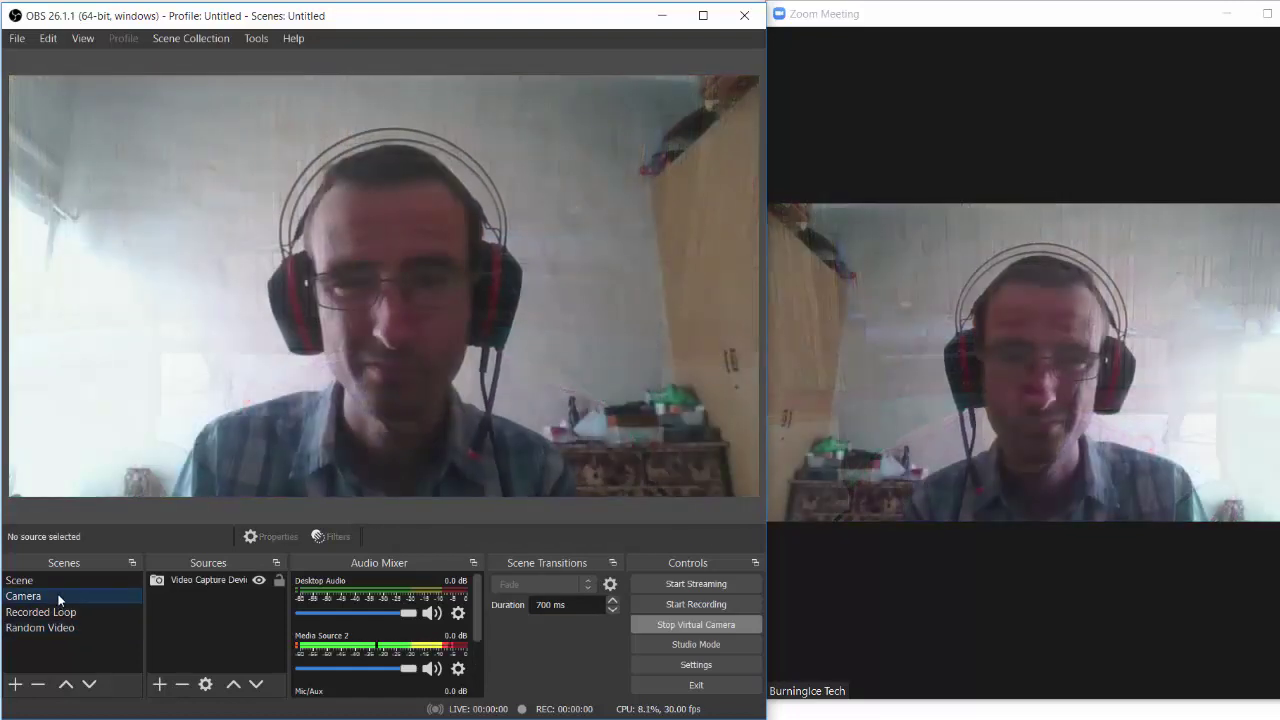
click(62, 611)
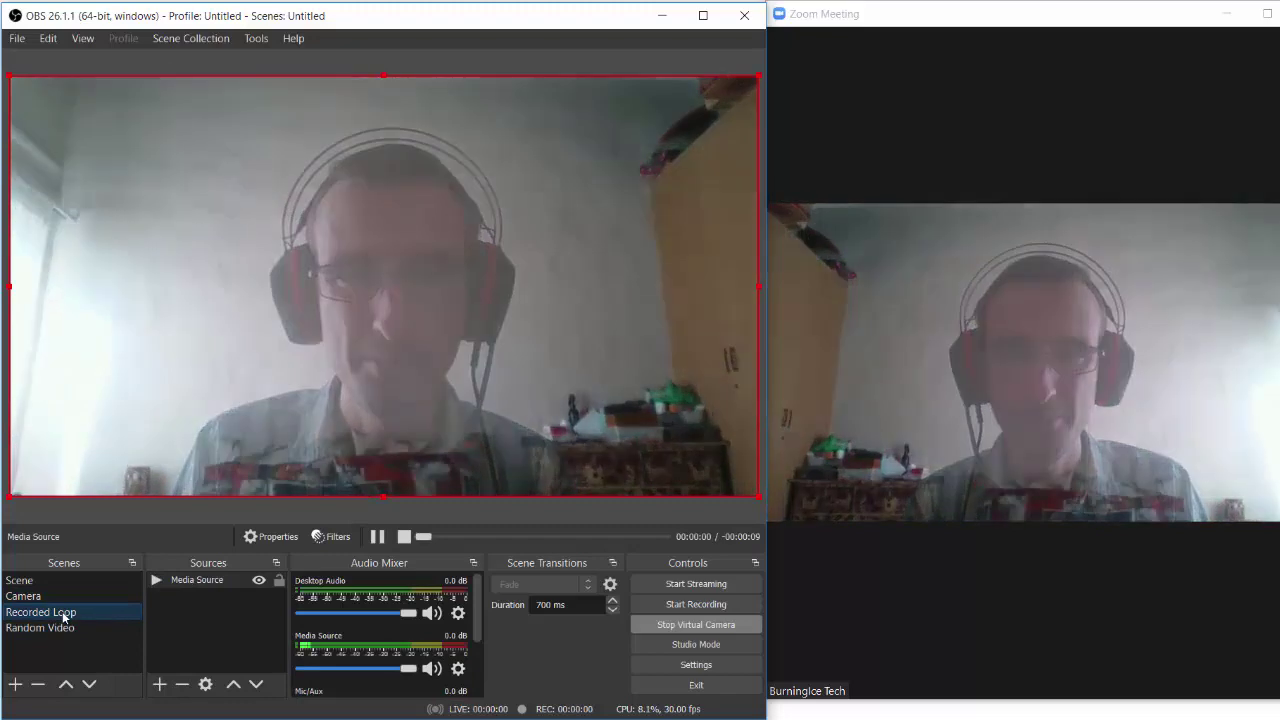
click(68, 632)
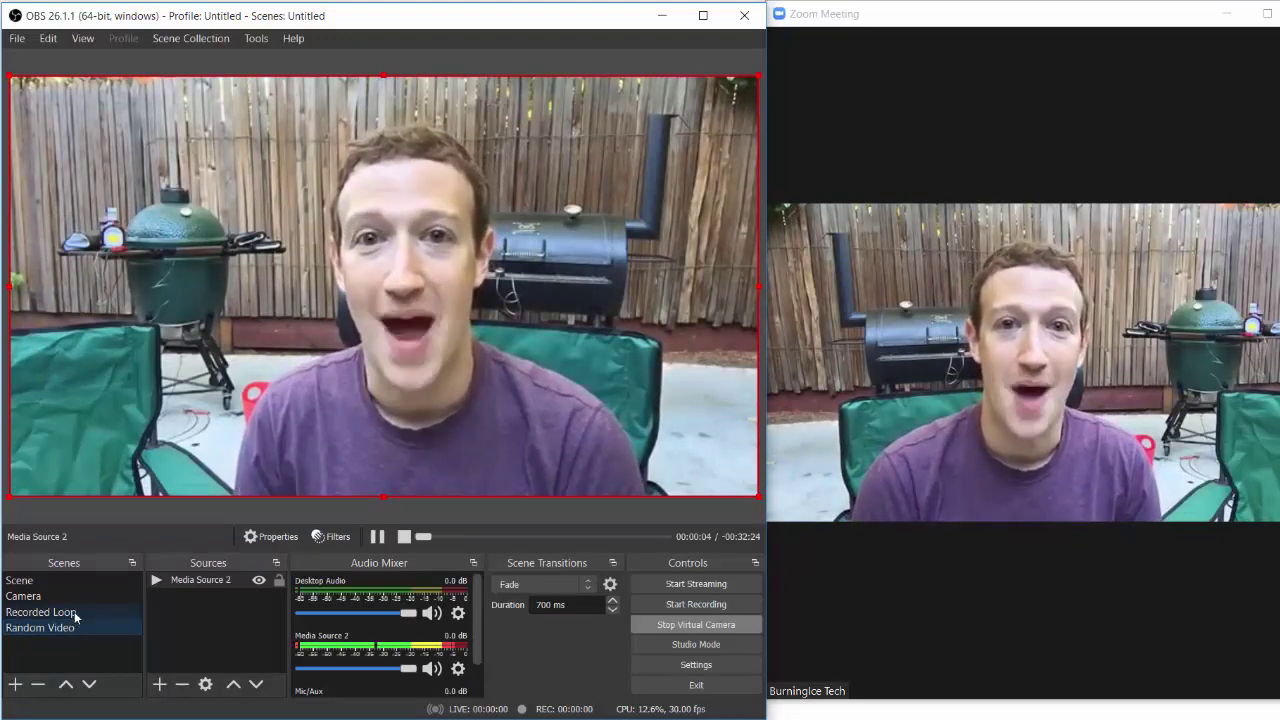
click(75, 614)
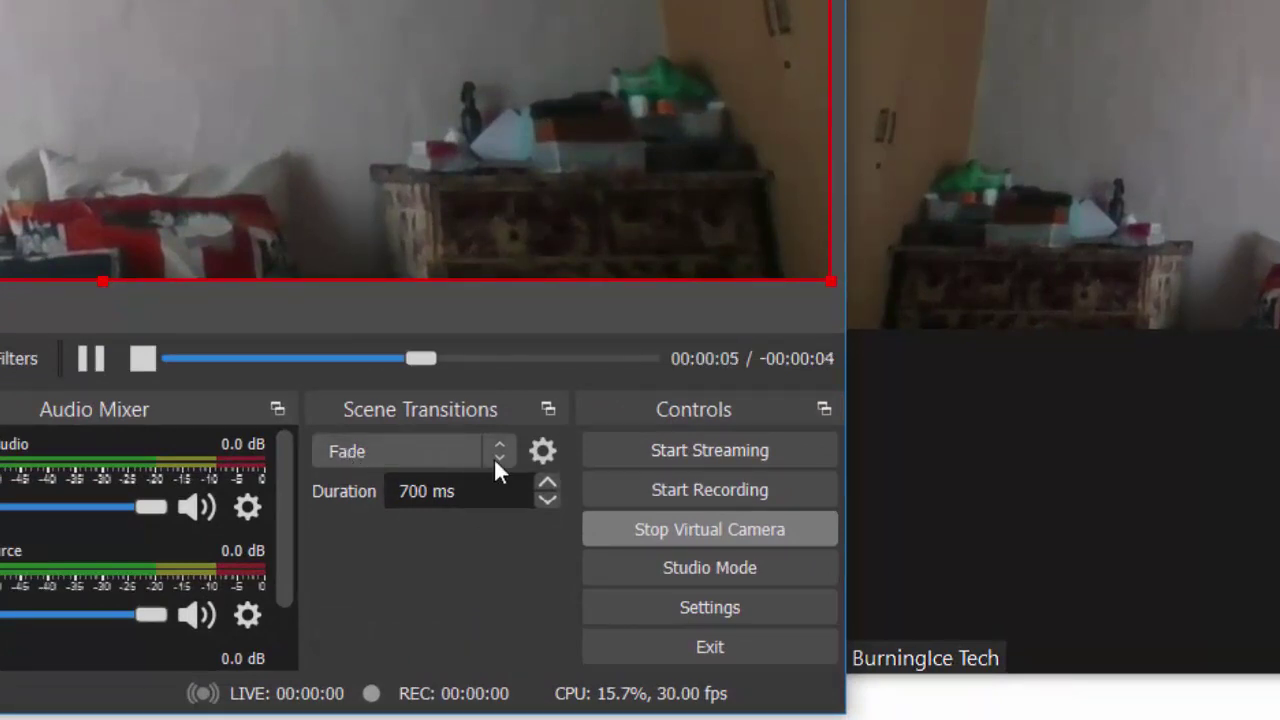
click(495, 460)
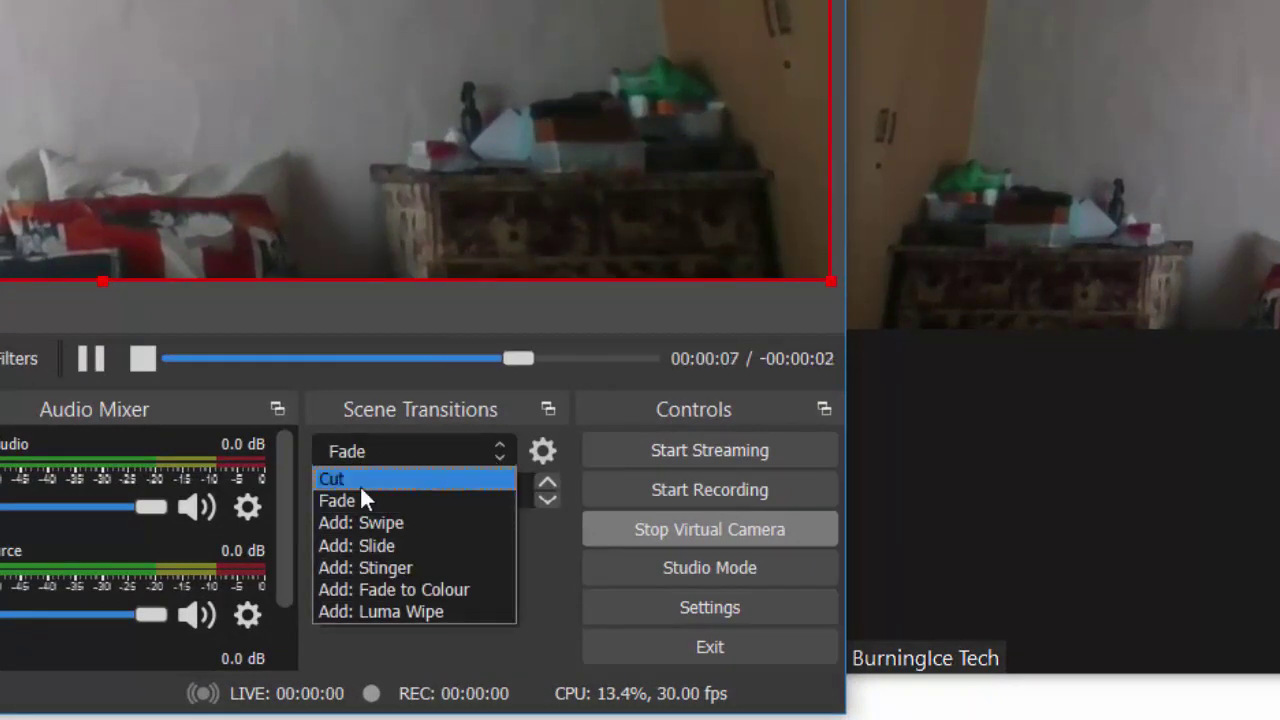
click(541, 538)
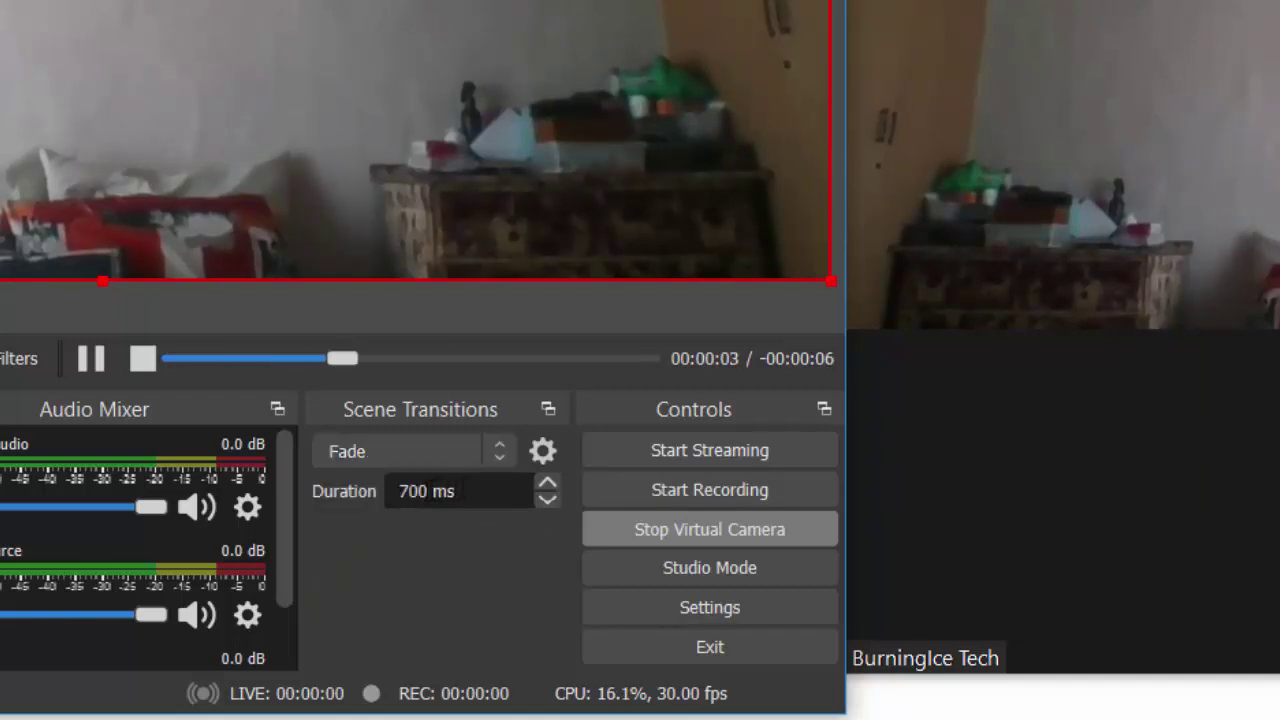
drag(428, 491, 395, 491)
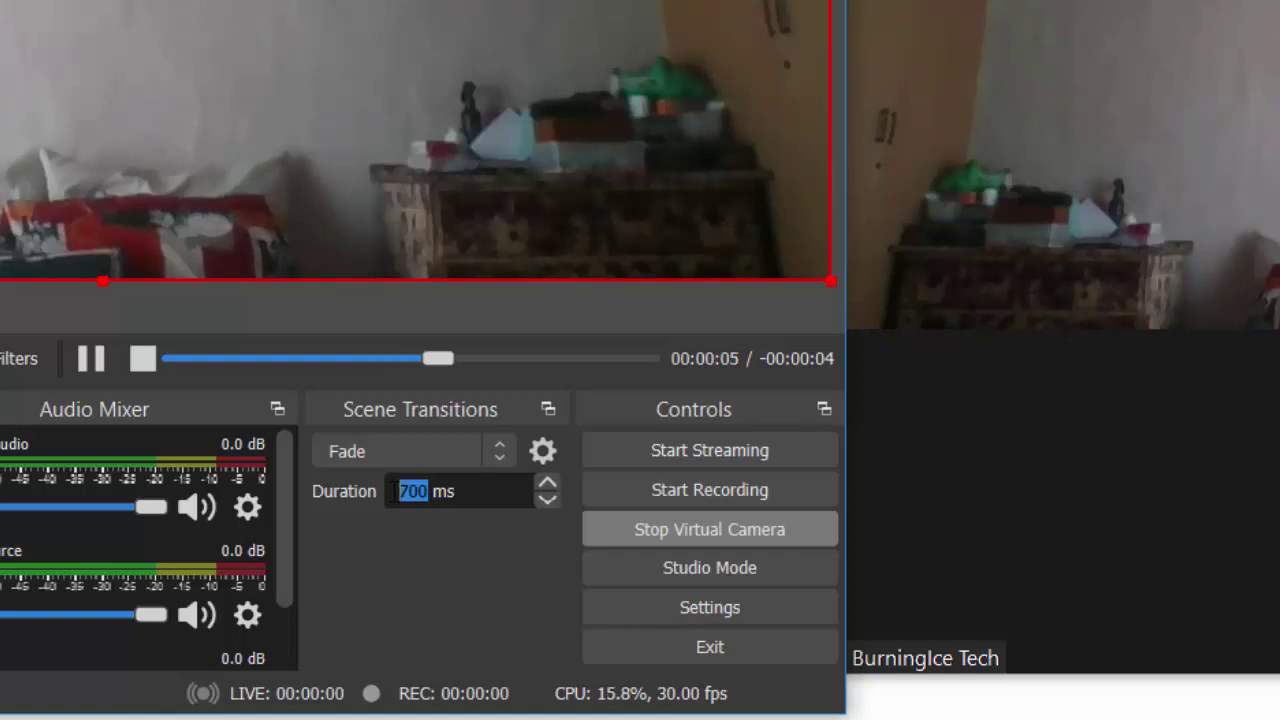